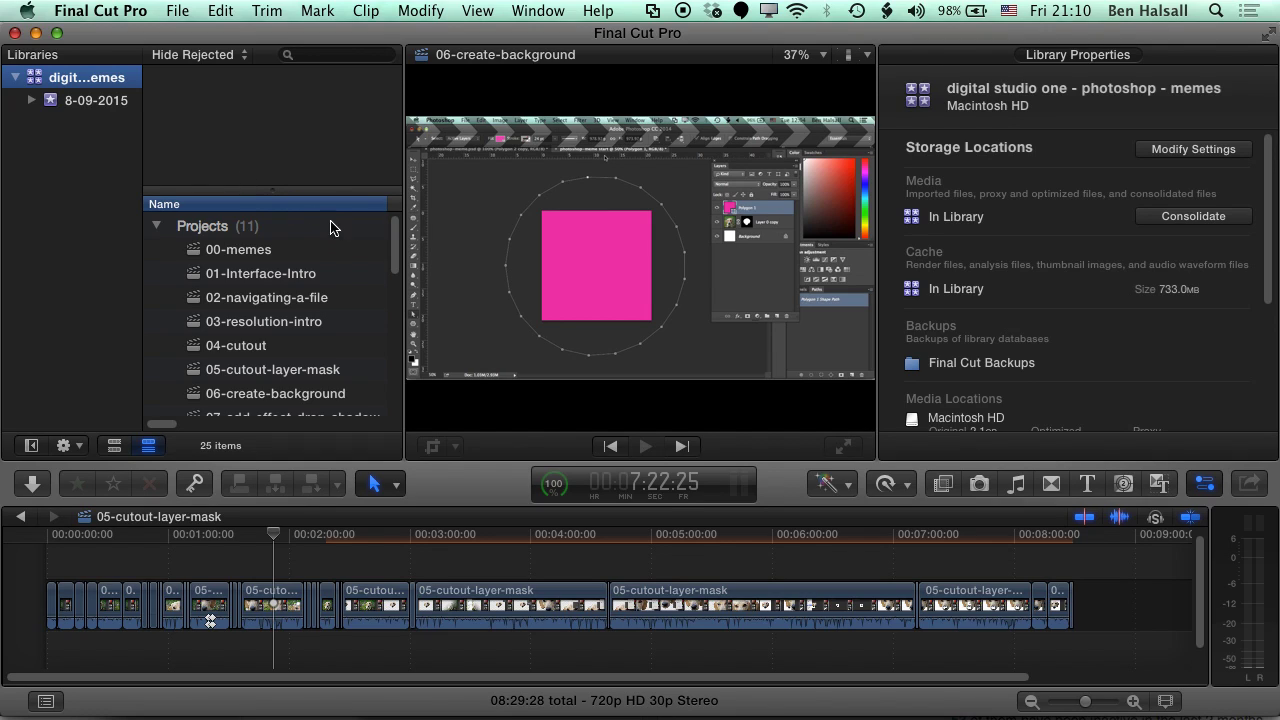
- Select all 11 projects in the Browser, from 00-memes to the last one
scroll(390, 324, "down", 5)
scroll(390, 324, "down", 1)
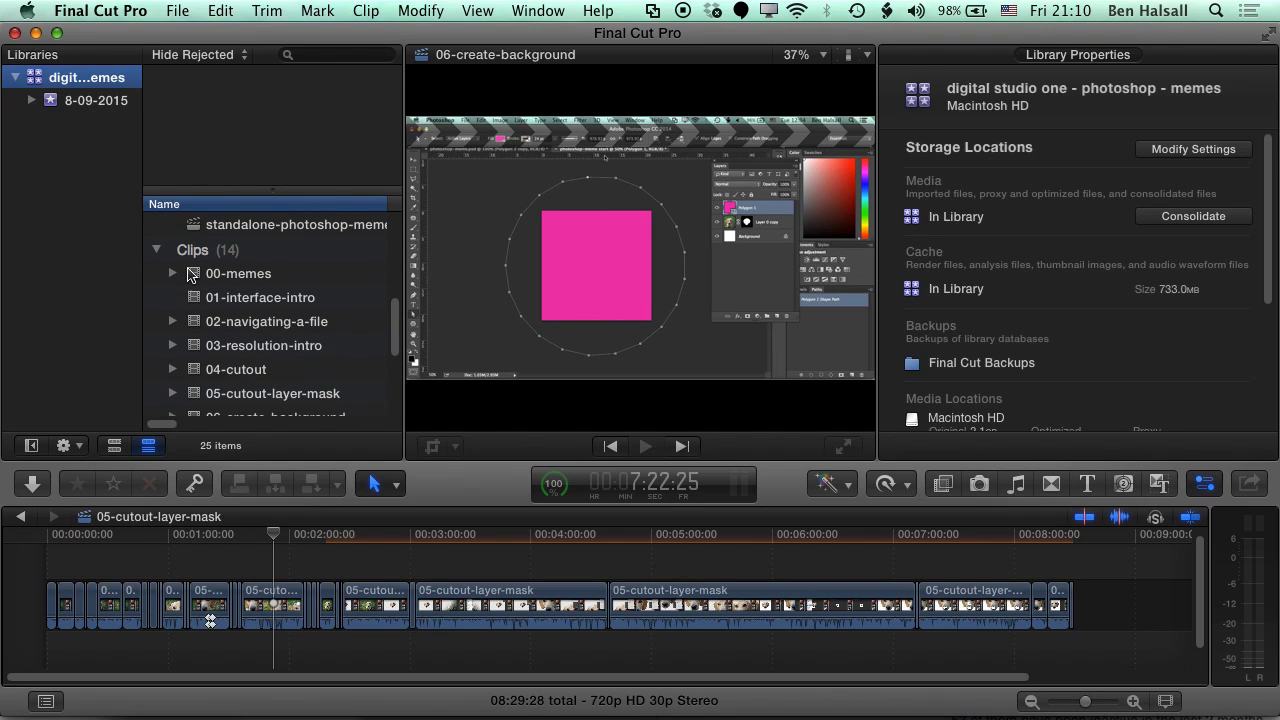
scroll(393, 341, "down", 1)
scroll(393, 341, "down", 2)
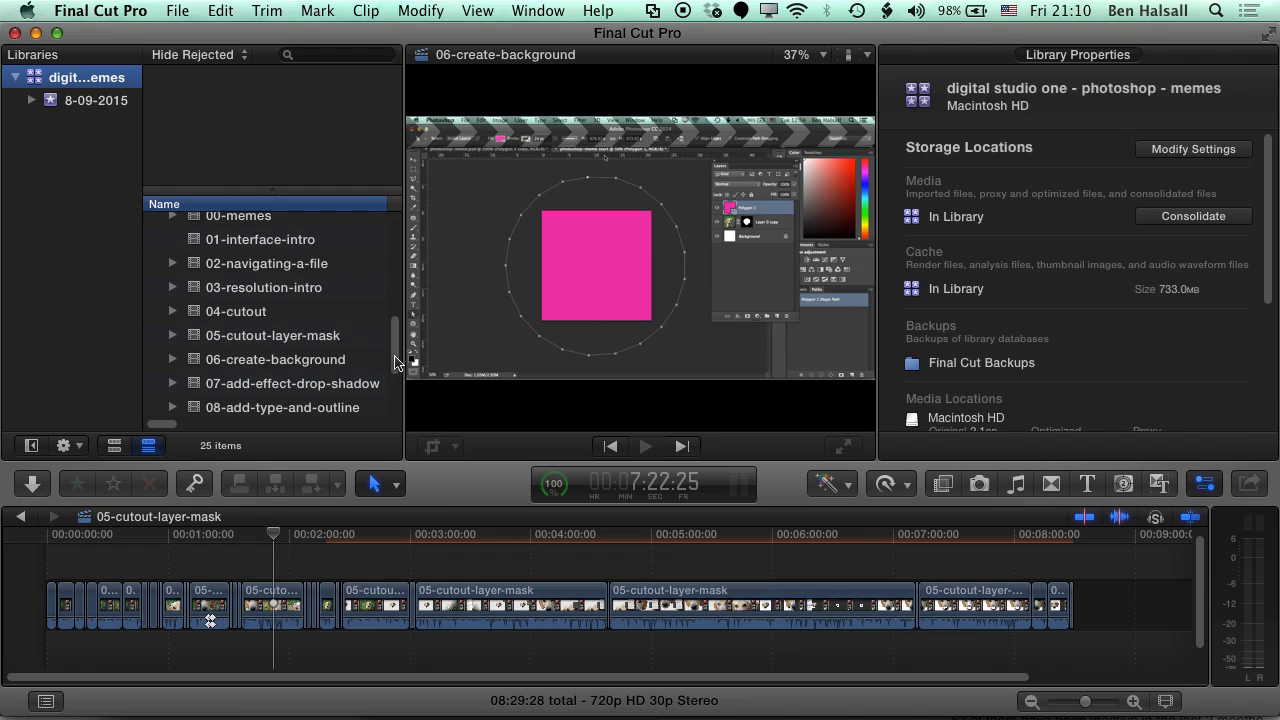
scroll(393, 366, "up", 12)
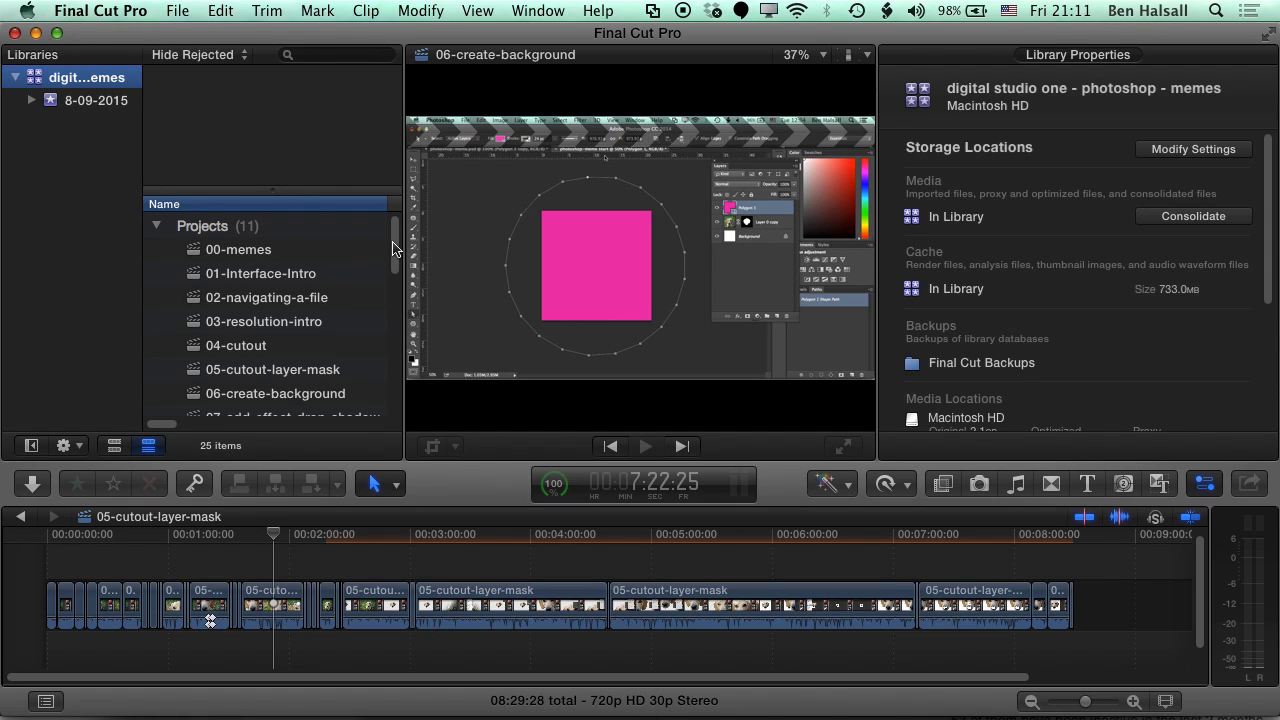
scroll(394, 245, "down", 5)
scroll(394, 240, "up", 5)
left_click(194, 255)
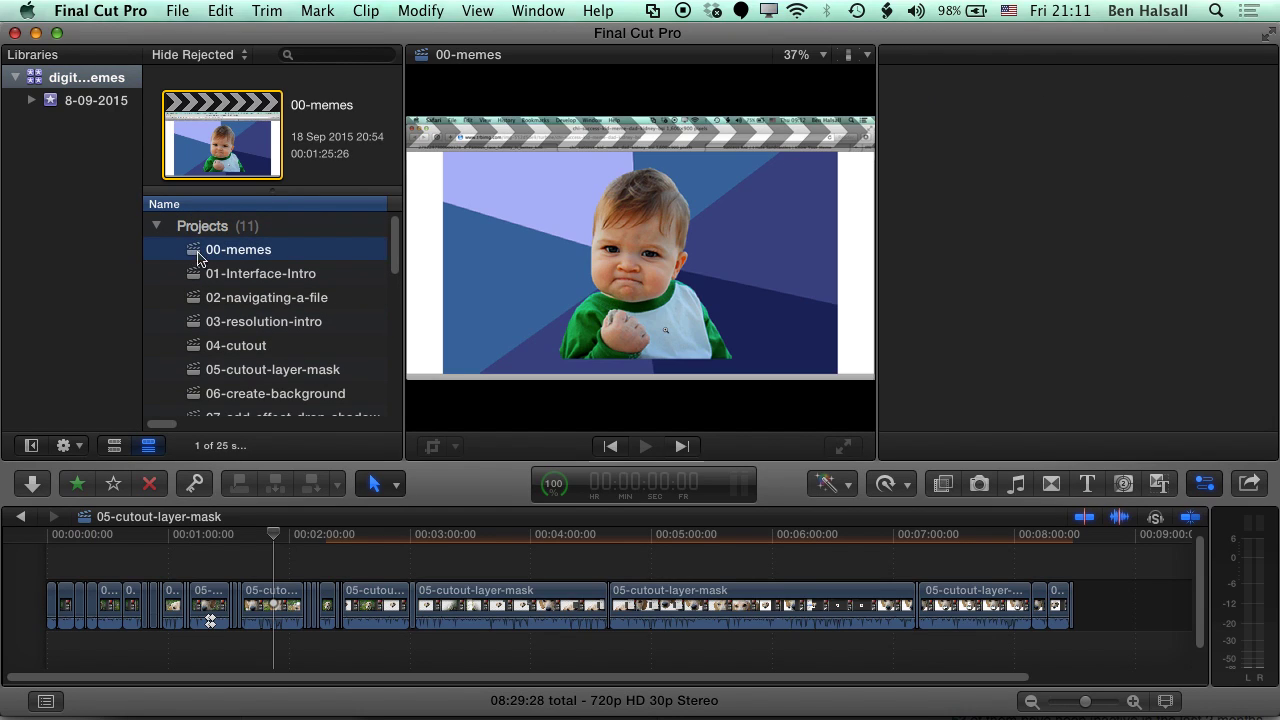
mouse_move(394, 245)
left_mouse_down()
mouse_move(403, 280)
mouse_move(404, 245)
left_mouse_up()
left_click(234, 354, "shift")
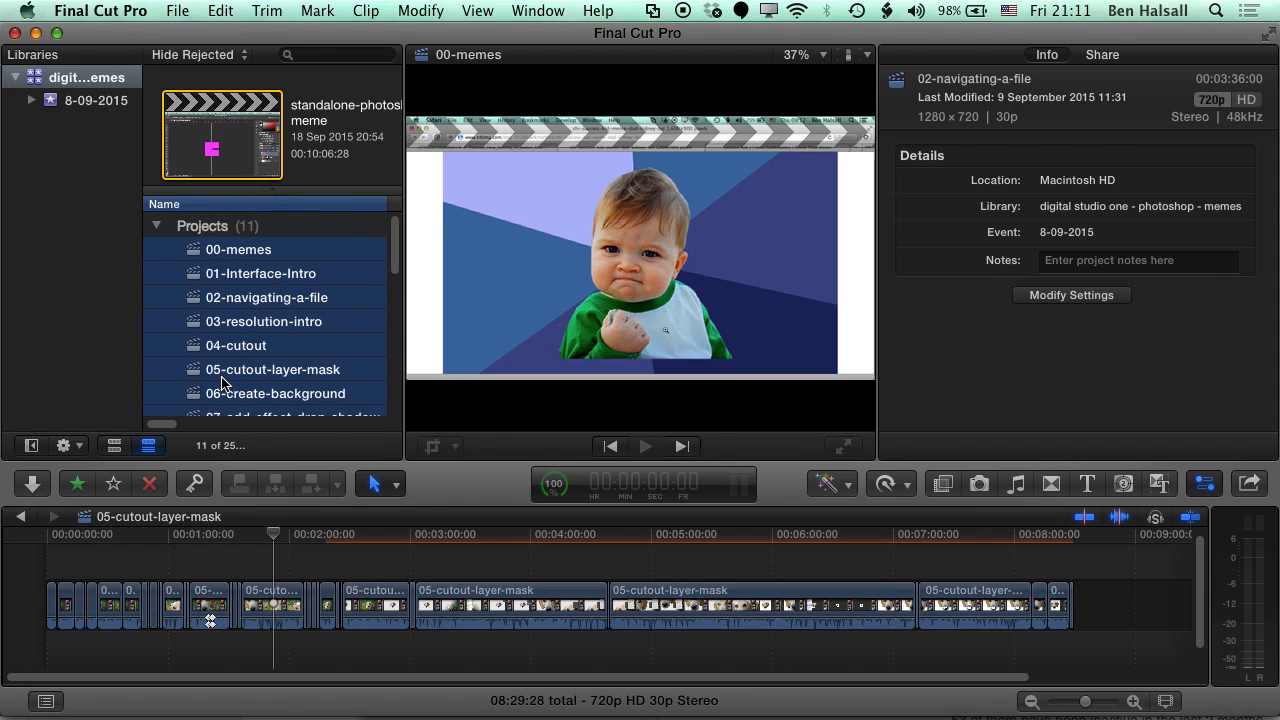
- Choose File > Copy Projects to Library > New Library for the selected projects
left_click(177, 10)
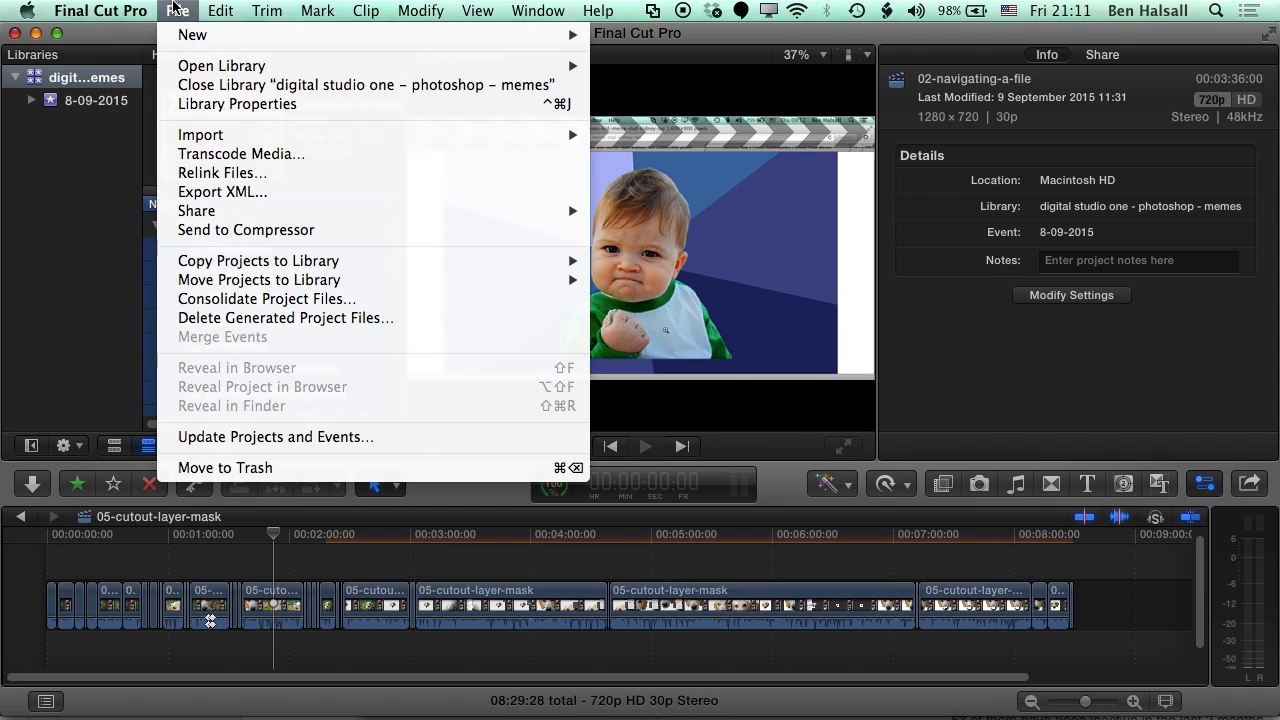
mouse_move(205, 262)
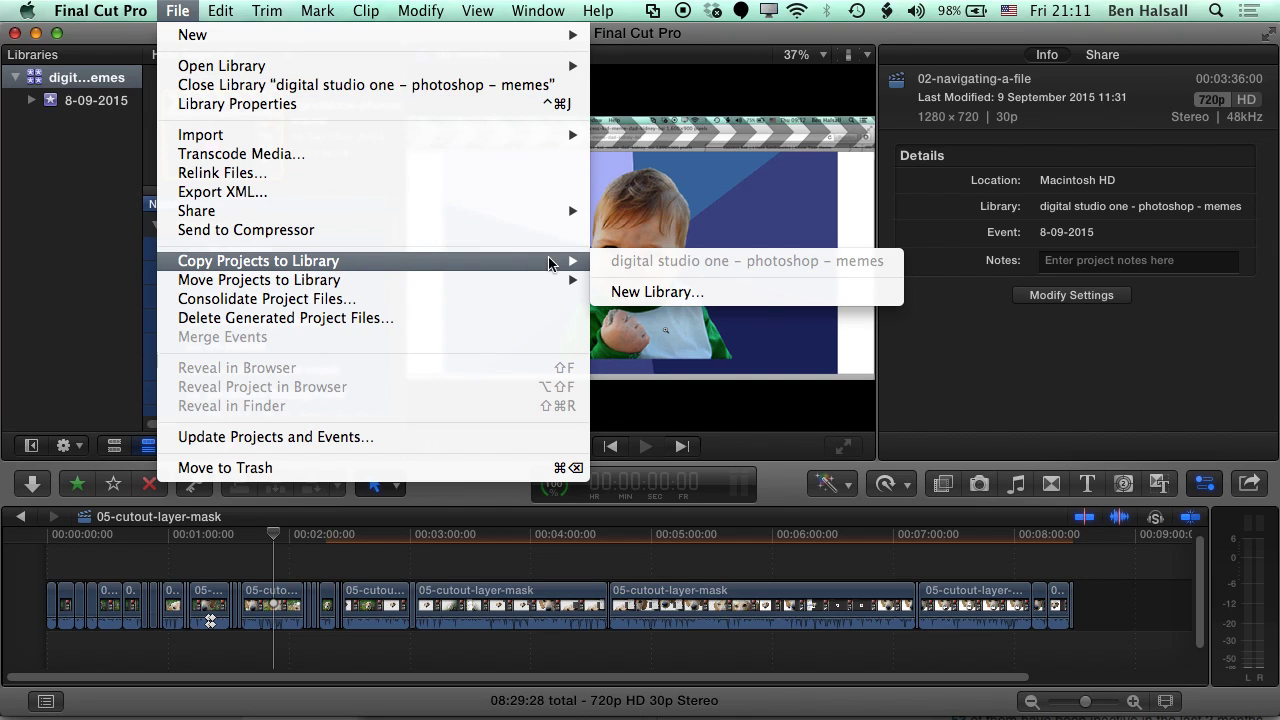
left_click(639, 292)
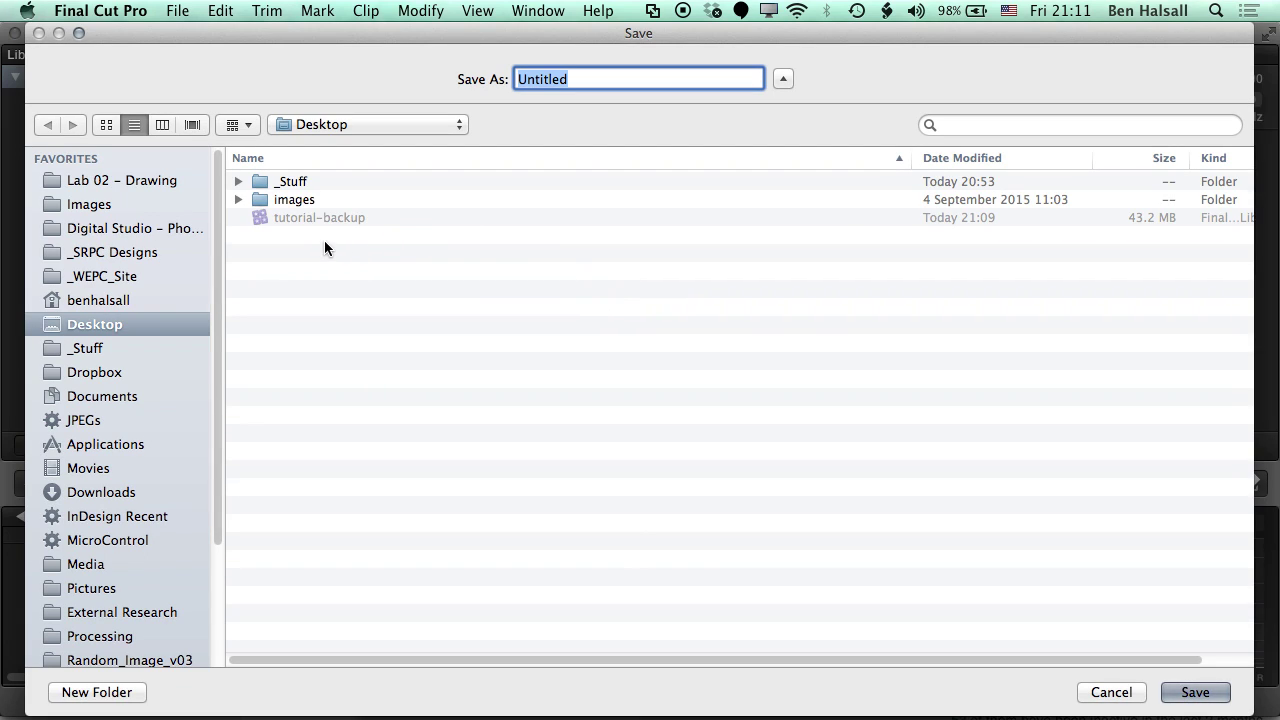
- Set the save location to the Cowbar 1TB drive and name the library tutorial-project
left_click(362, 122)
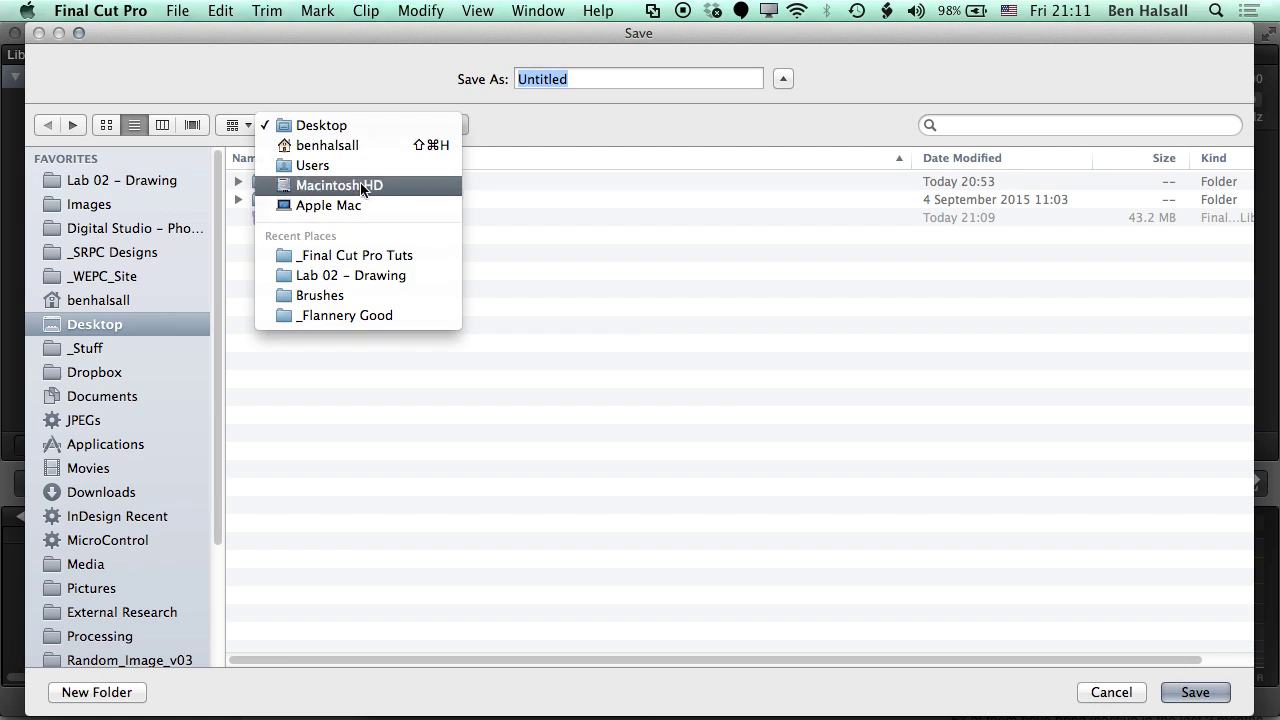
left_click(352, 214)
double_click(318, 199)
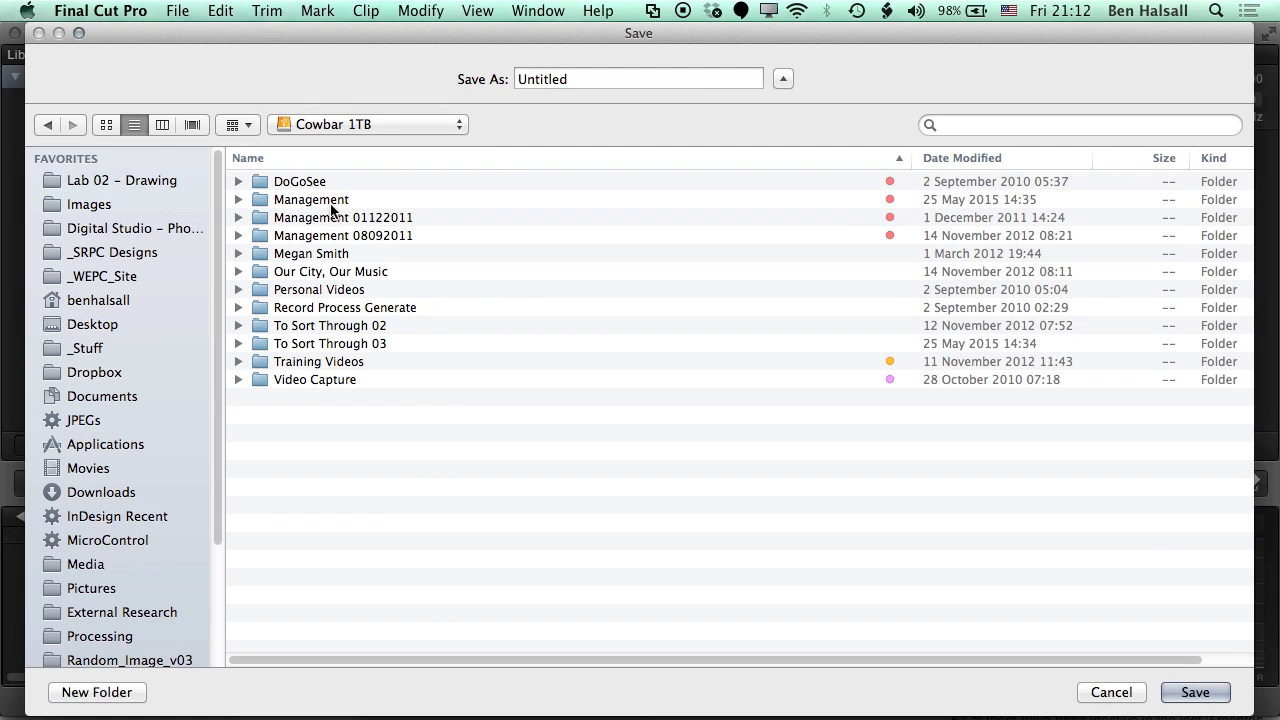
key("Tab")
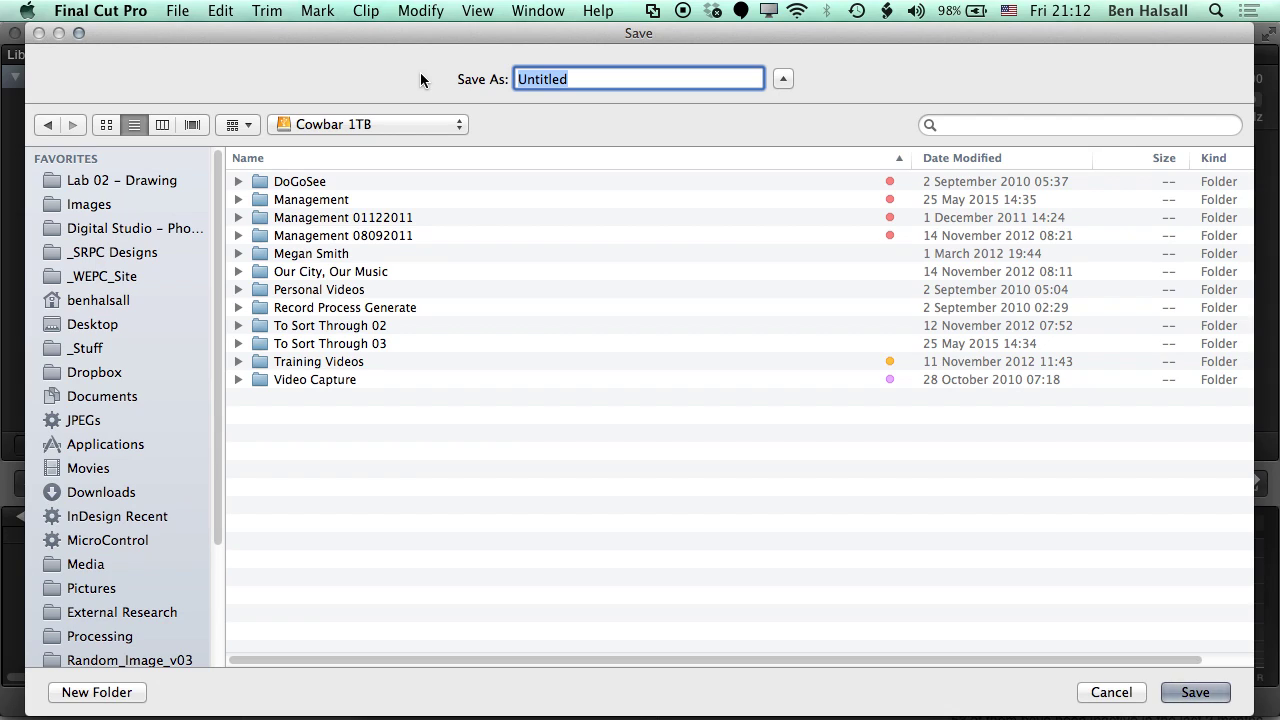
type("tutorial")
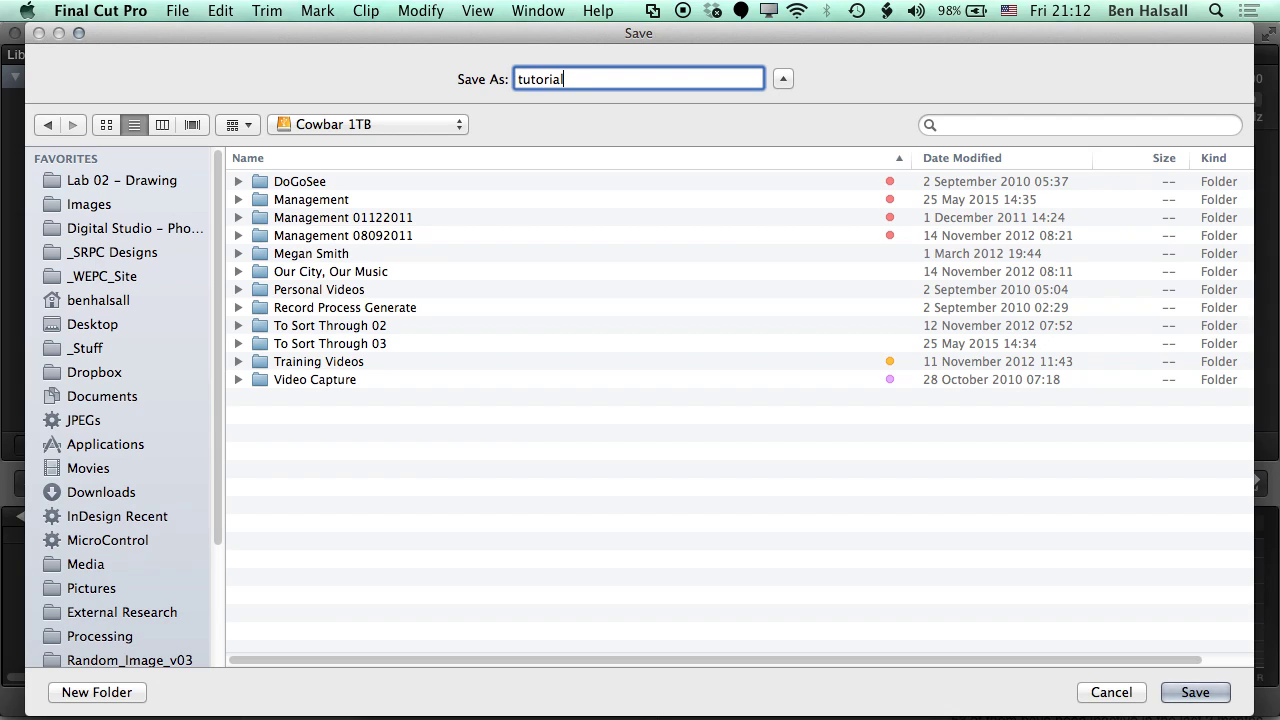
type("-project")
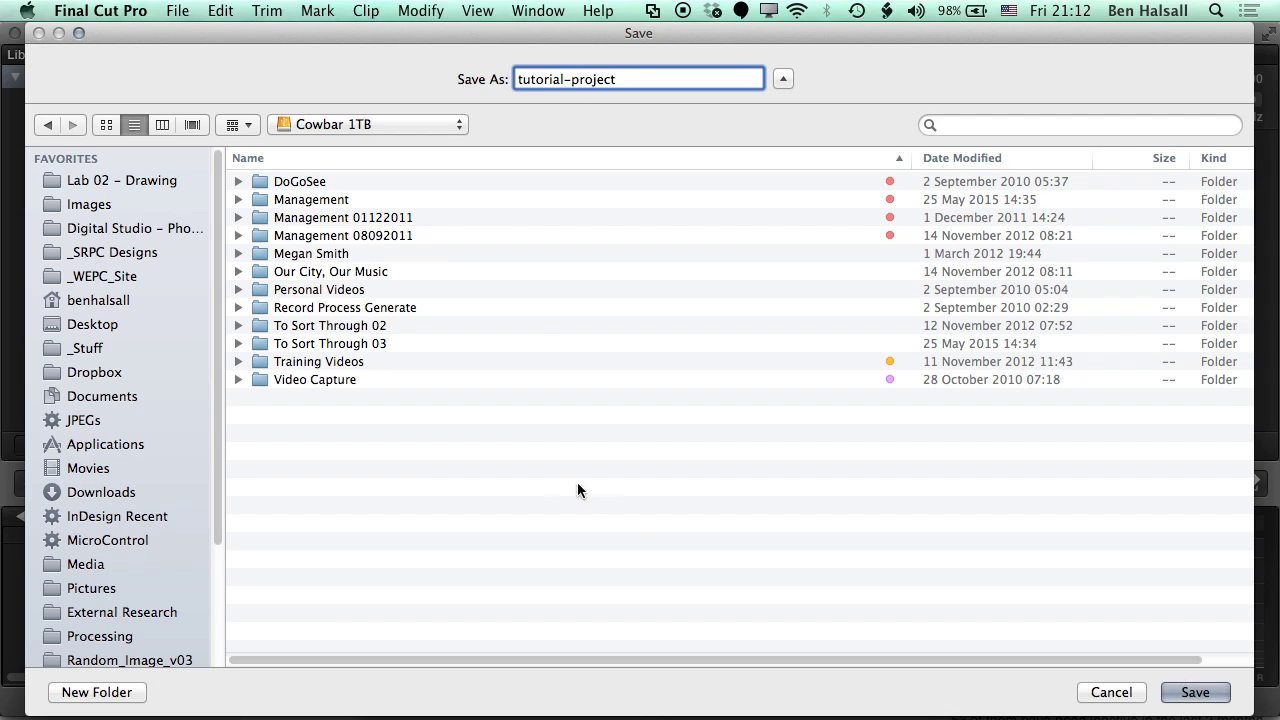
- Save the library to Cowbar 1TB and confirm copying without optimized or proxy media
left_click(1196, 692)
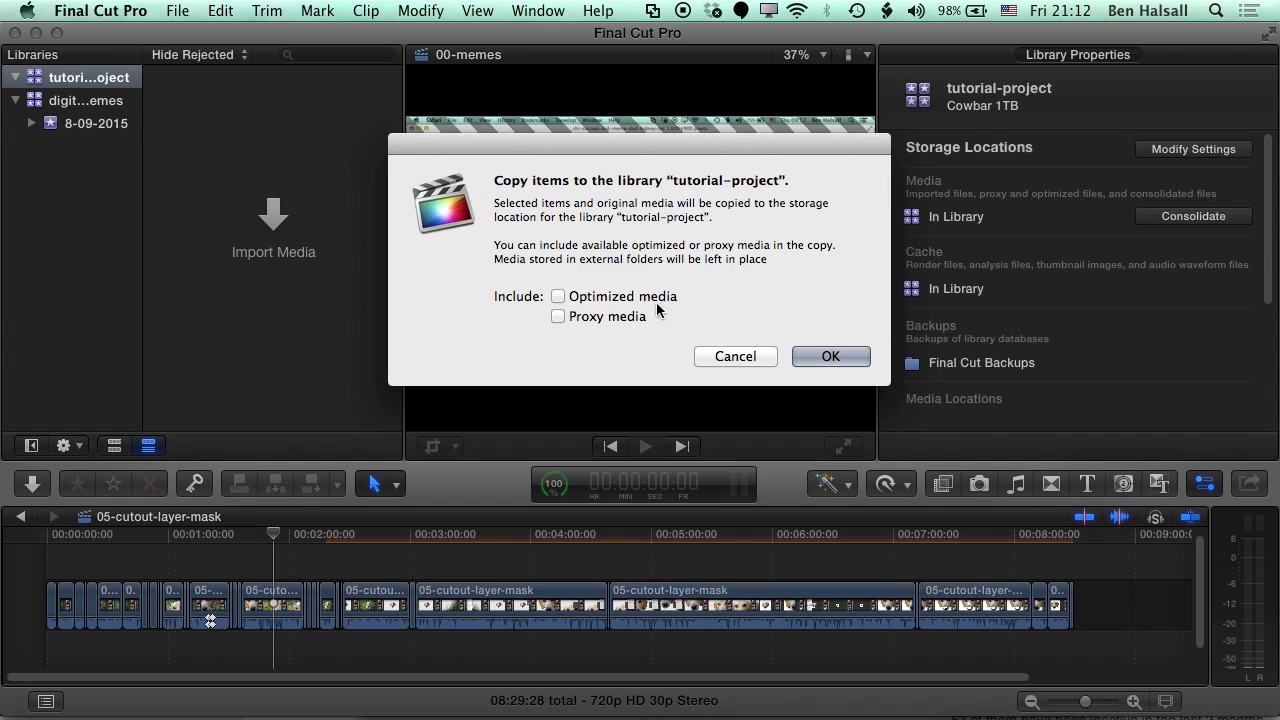
left_click(824, 356)
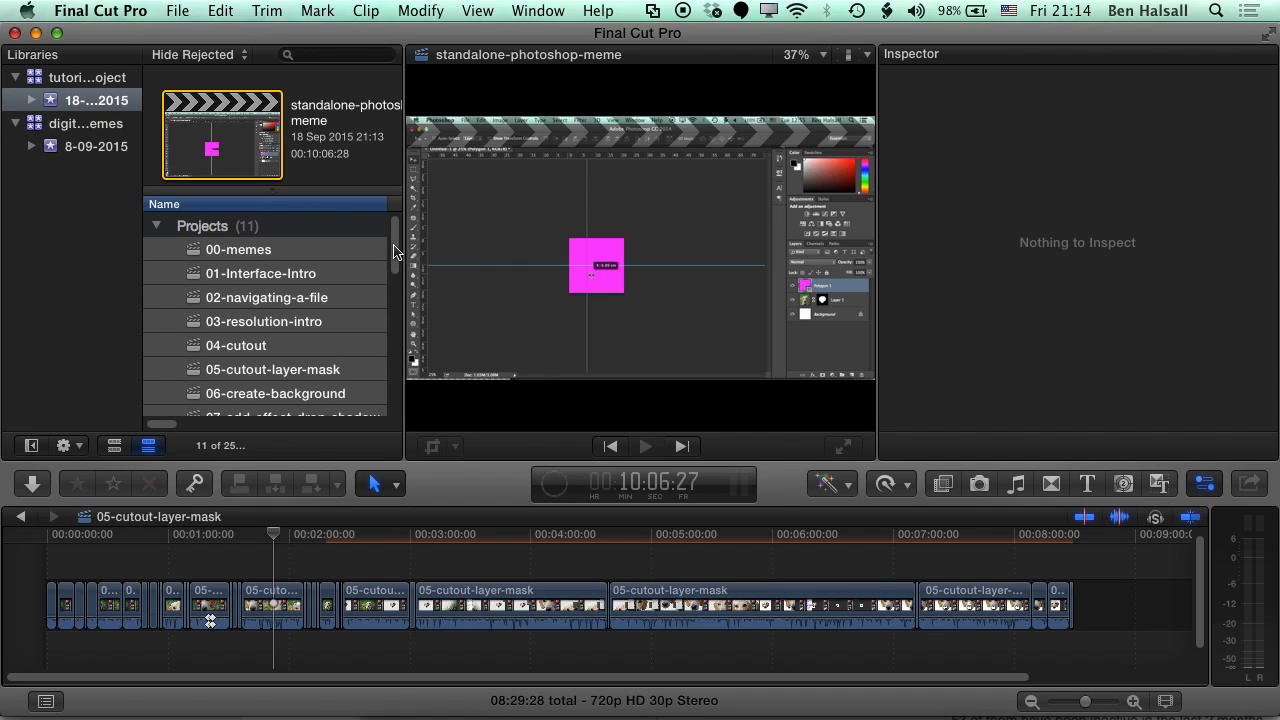
- Reveal the 00-memes clip's original media file in Finder from its context menu
scroll(277, 300, "down", 10)
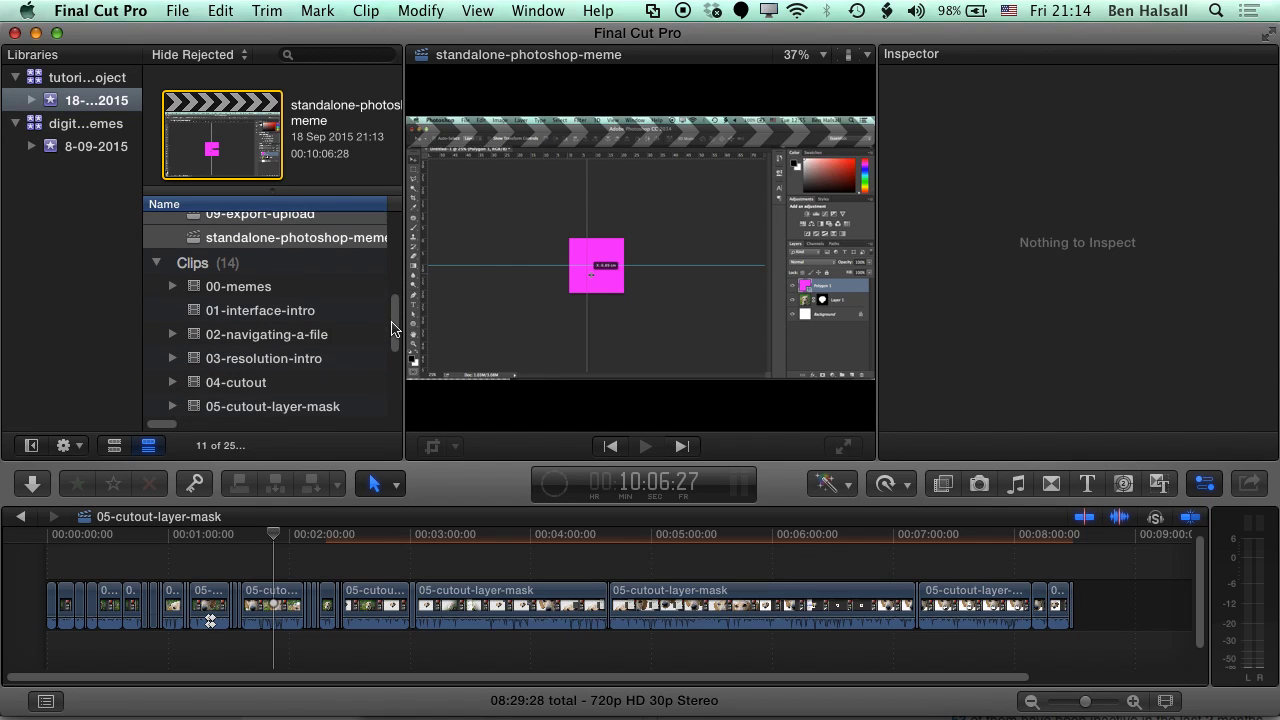
left_click(237, 278)
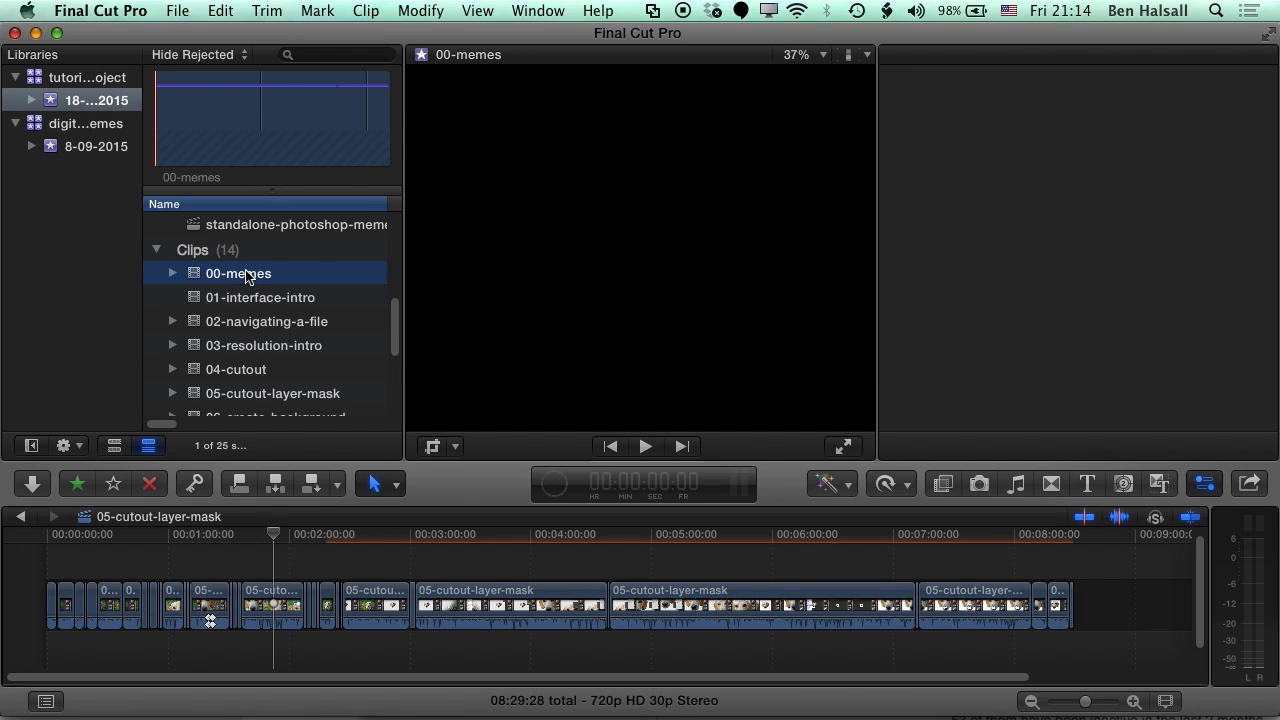
right_click(247, 277)
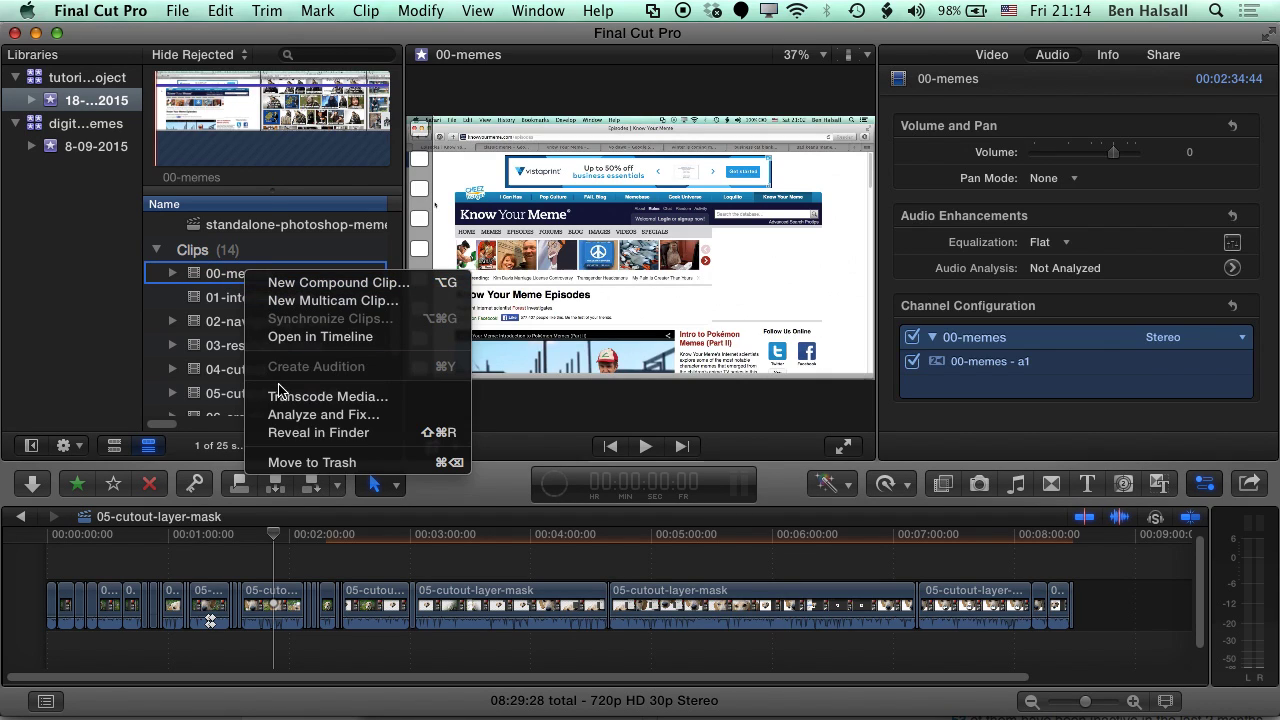
left_click(316, 433)
- Enlarge the Lab 01 - Meme folder window to see file sizes, then close it
left_click_drag(875, 54, 647, 40)
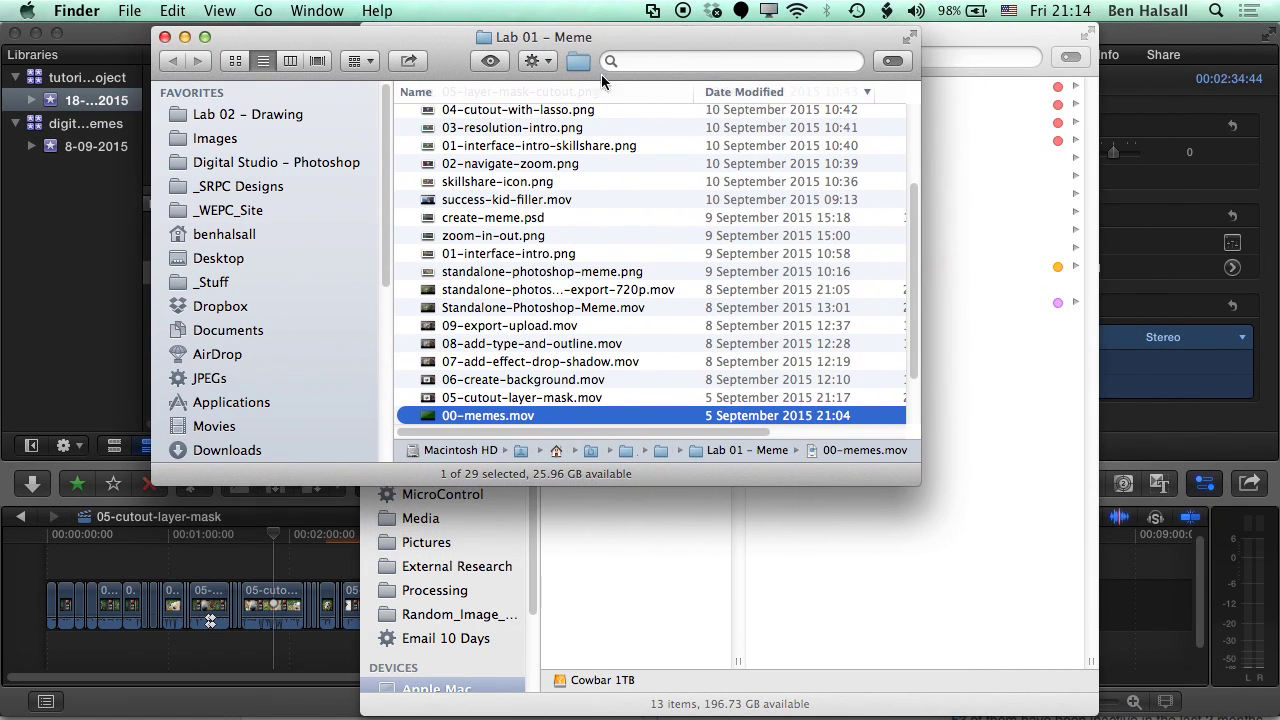
left_click_drag(878, 480, 1084, 562)
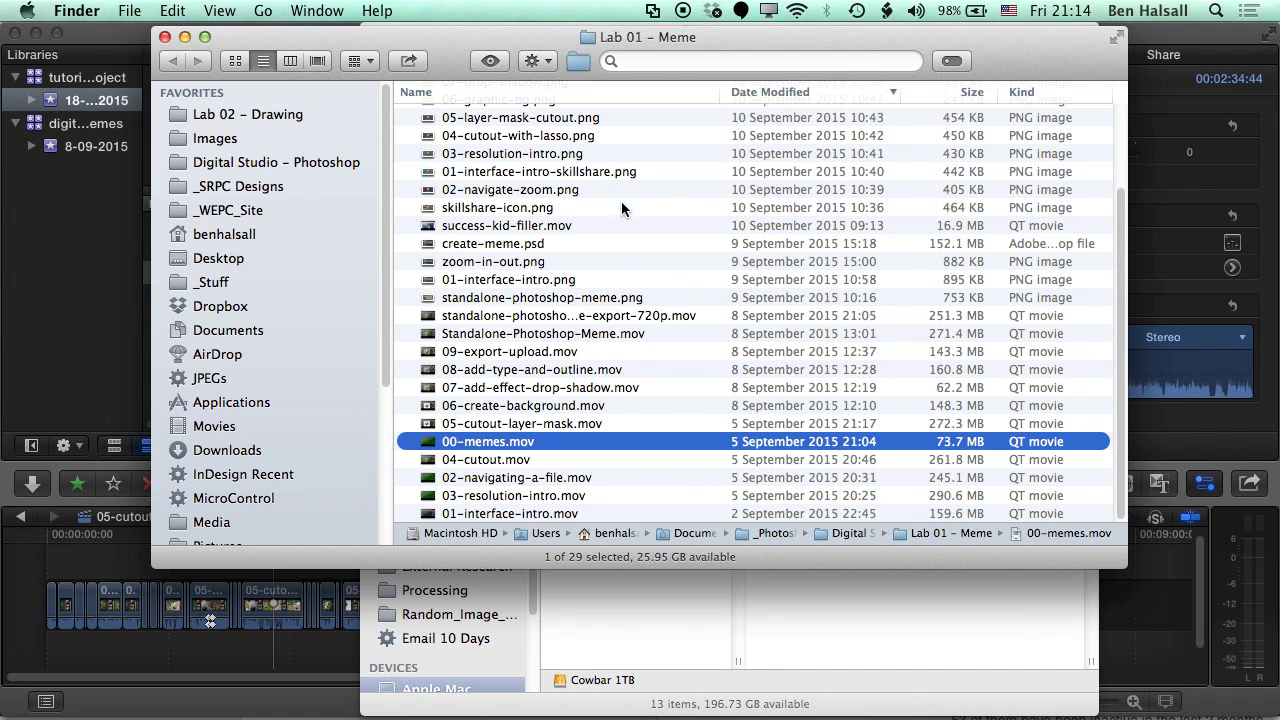
left_click(165, 37)
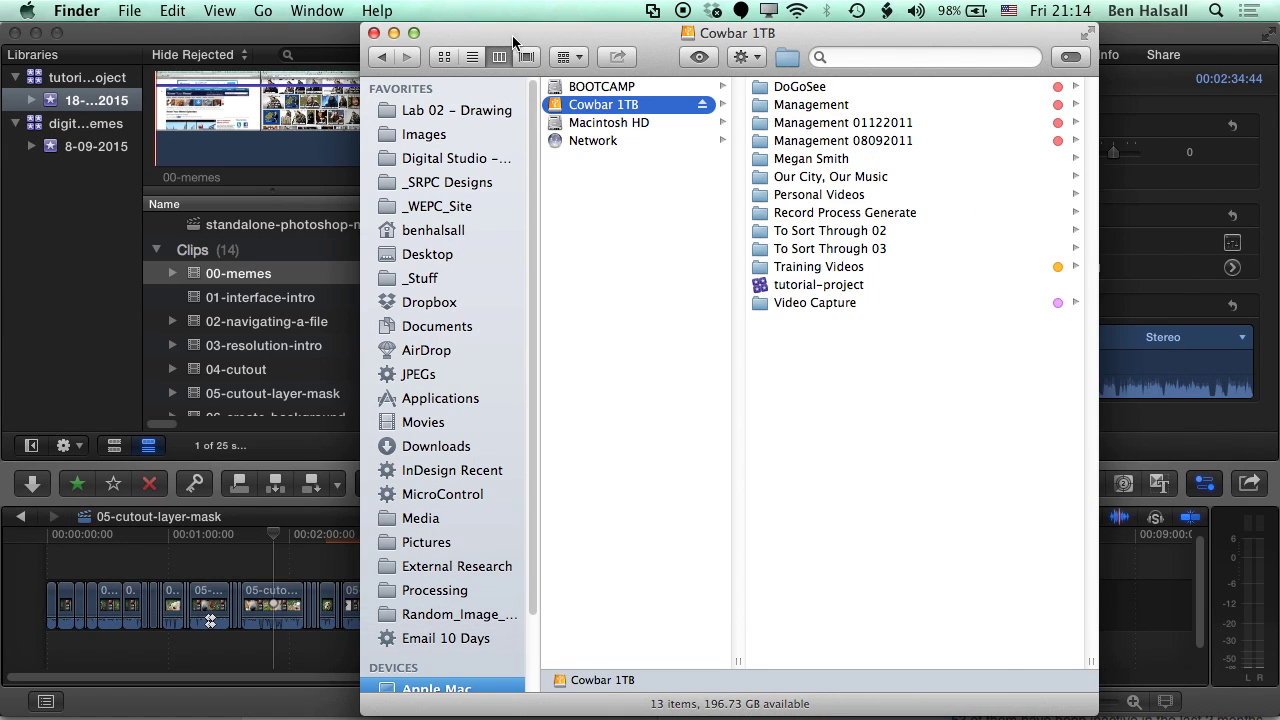
- Select tutorial-project on Cowbar 1TB to confirm its 42.1 MB size
left_click_drag(498, 44, 410, 44)
left_click(700, 288)
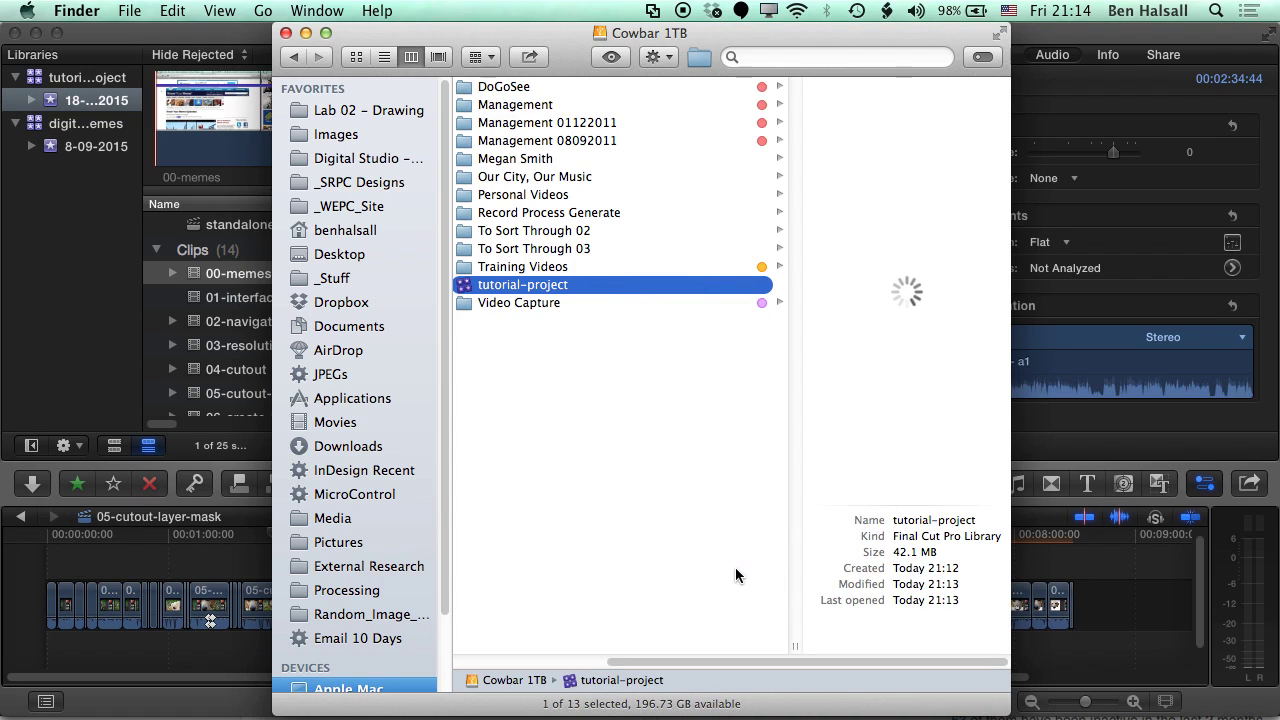
left_click_drag(547, 42, 678, 42)
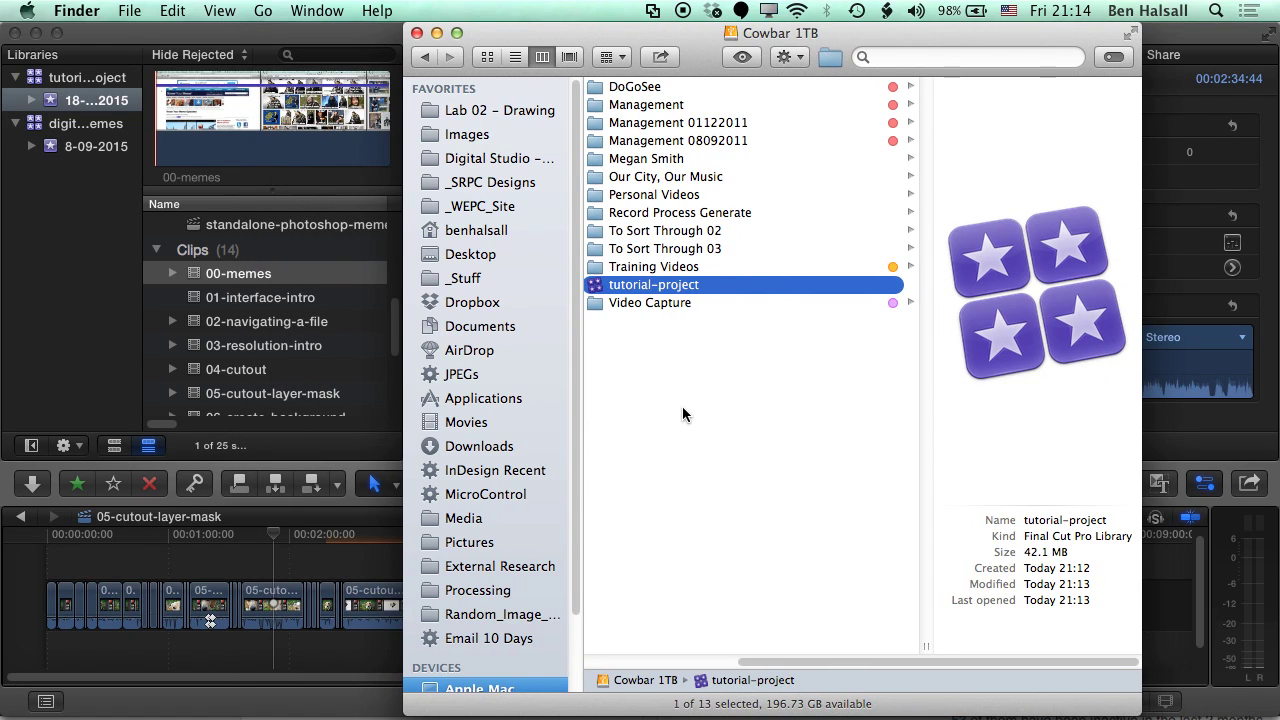
- Run Consolidate Library Files on tutorial-project with Optimized and Proxy media unchecked
left_click(84, 242)
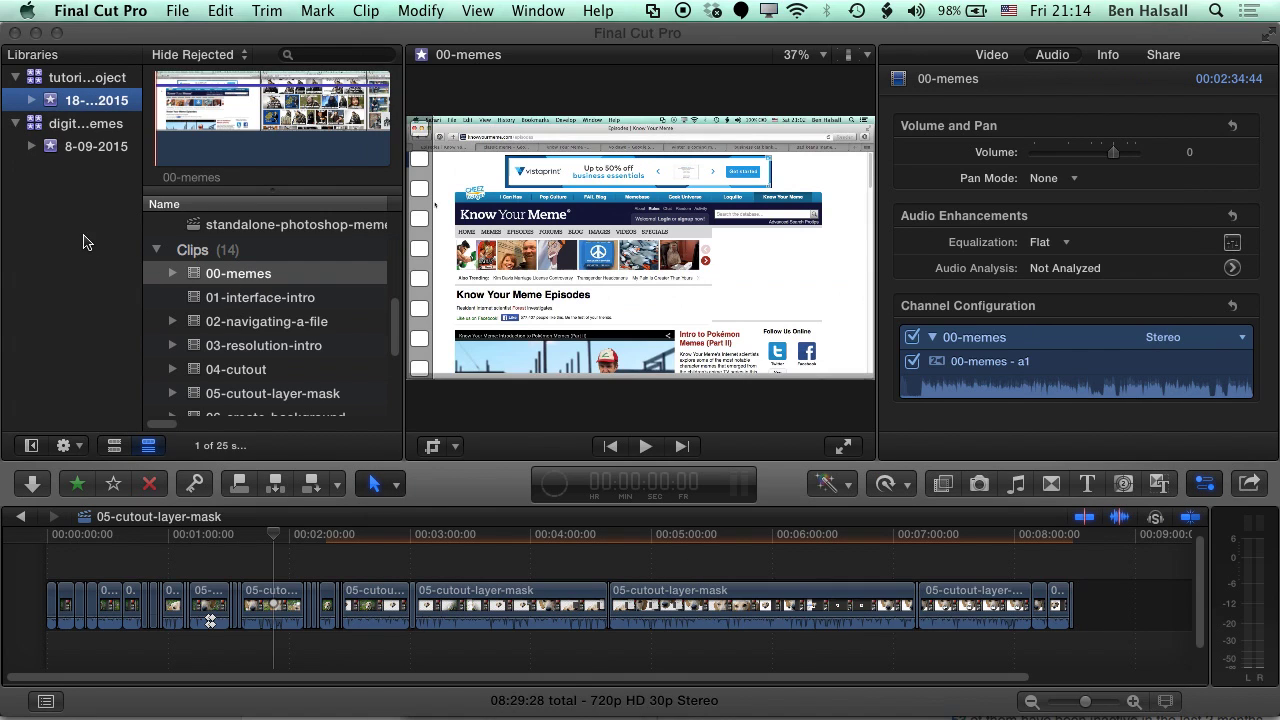
left_click(86, 79)
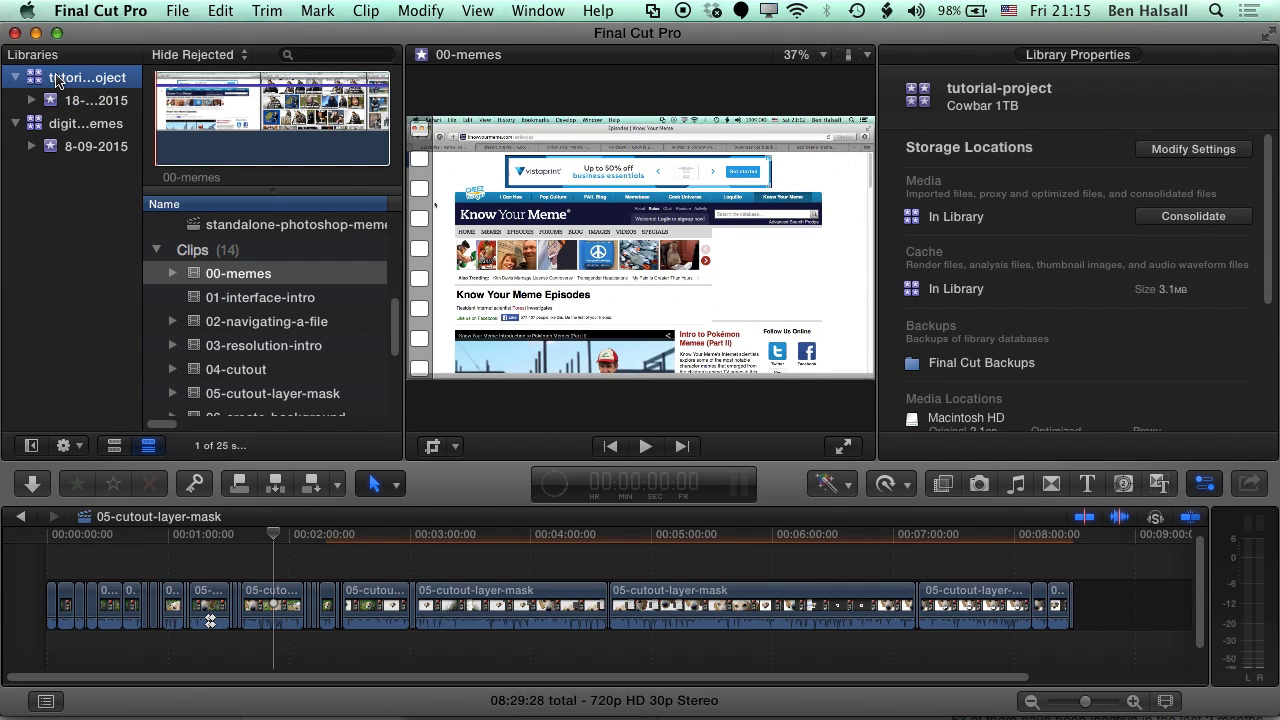
left_click(179, 10)
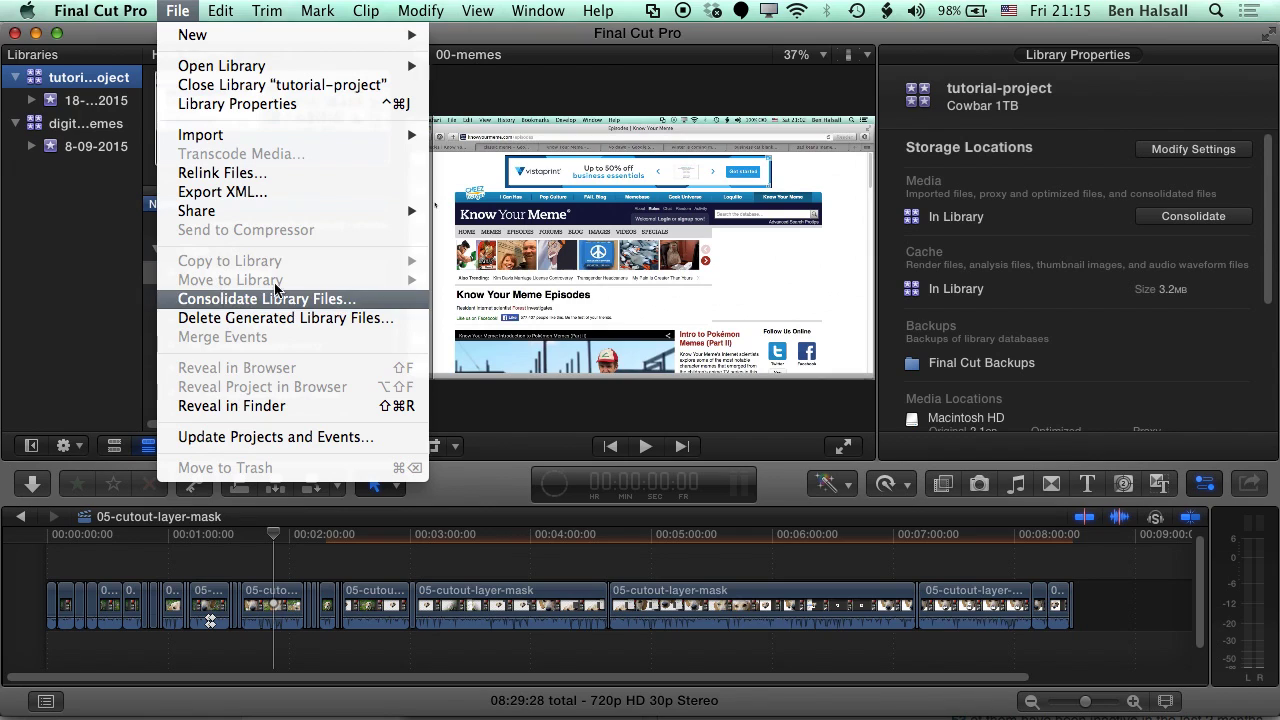
left_click(228, 298)
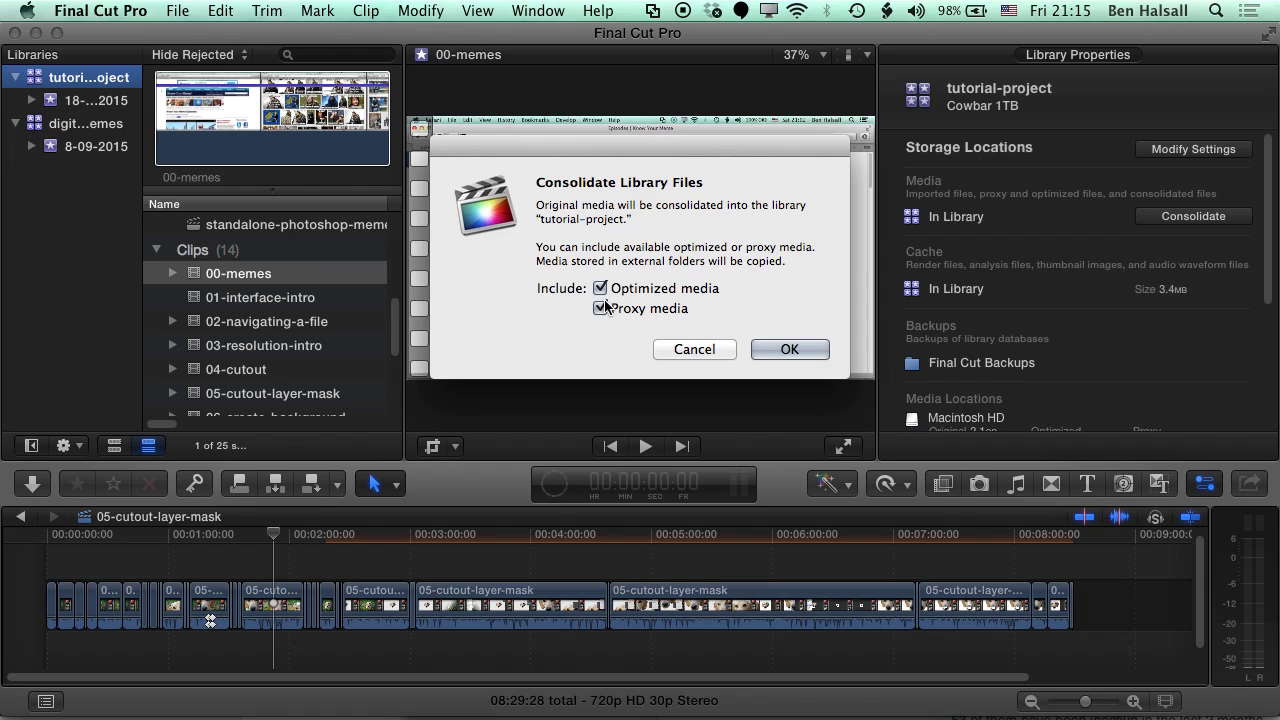
left_click(600, 288)
left_click(600, 309)
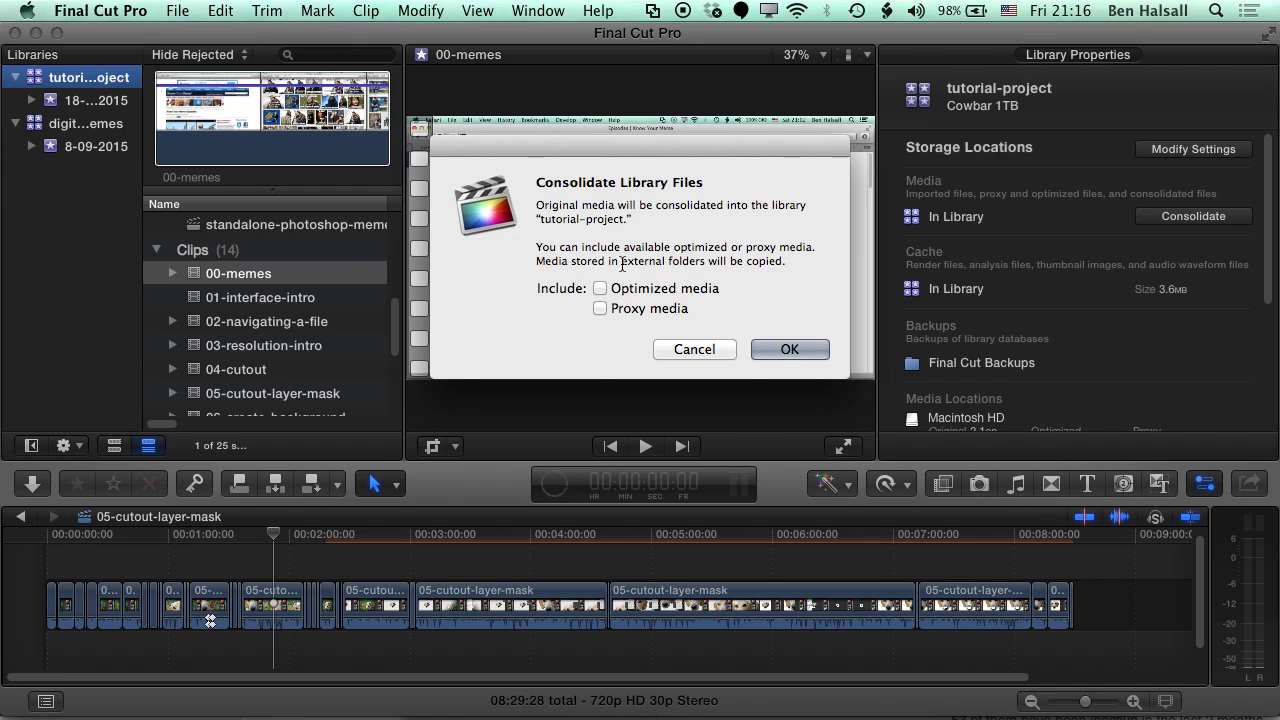
left_click(789, 350)
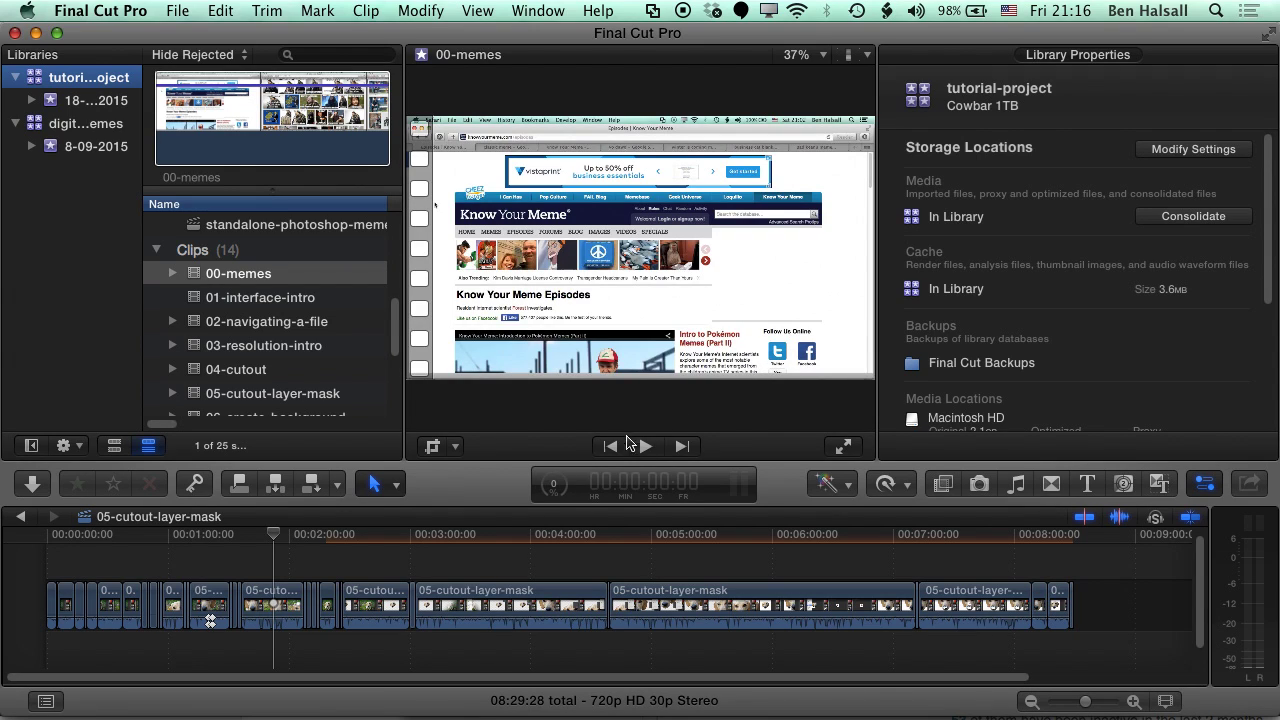
- Check Background Tasks > Media Management for the running Consolidate Library Files task, then switch to Finder
left_click(556, 488)
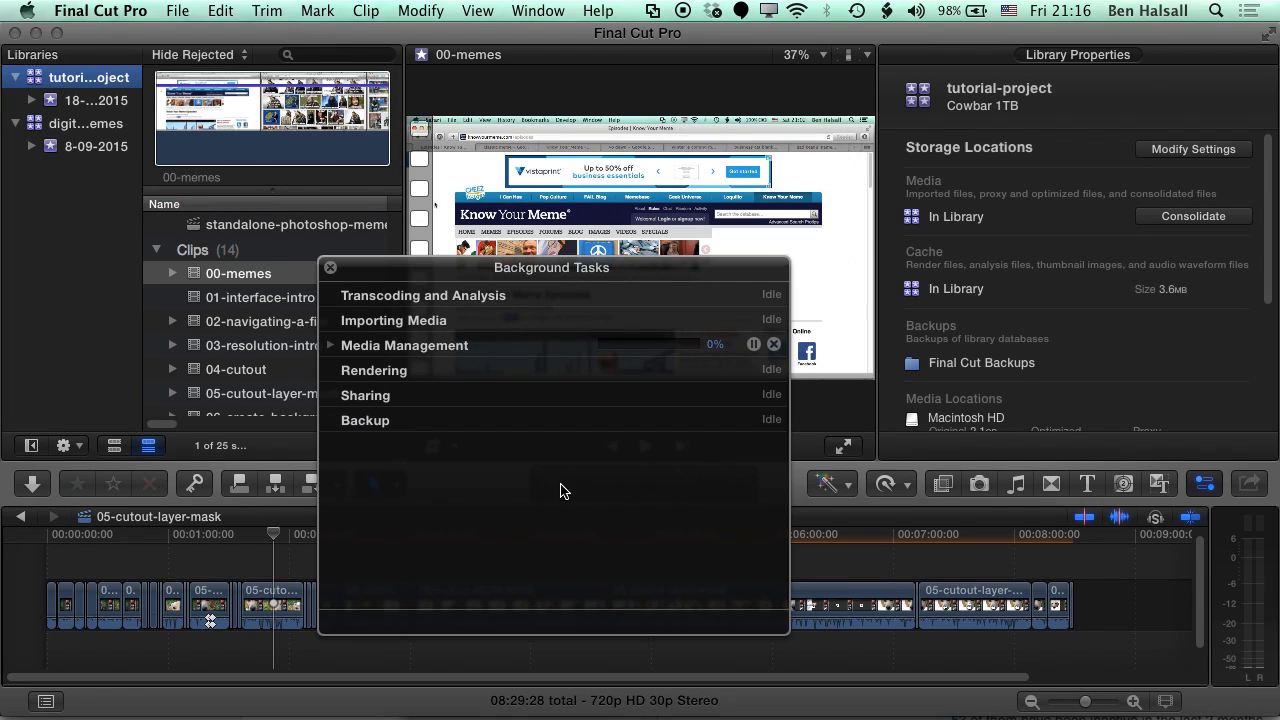
left_click(331, 345)
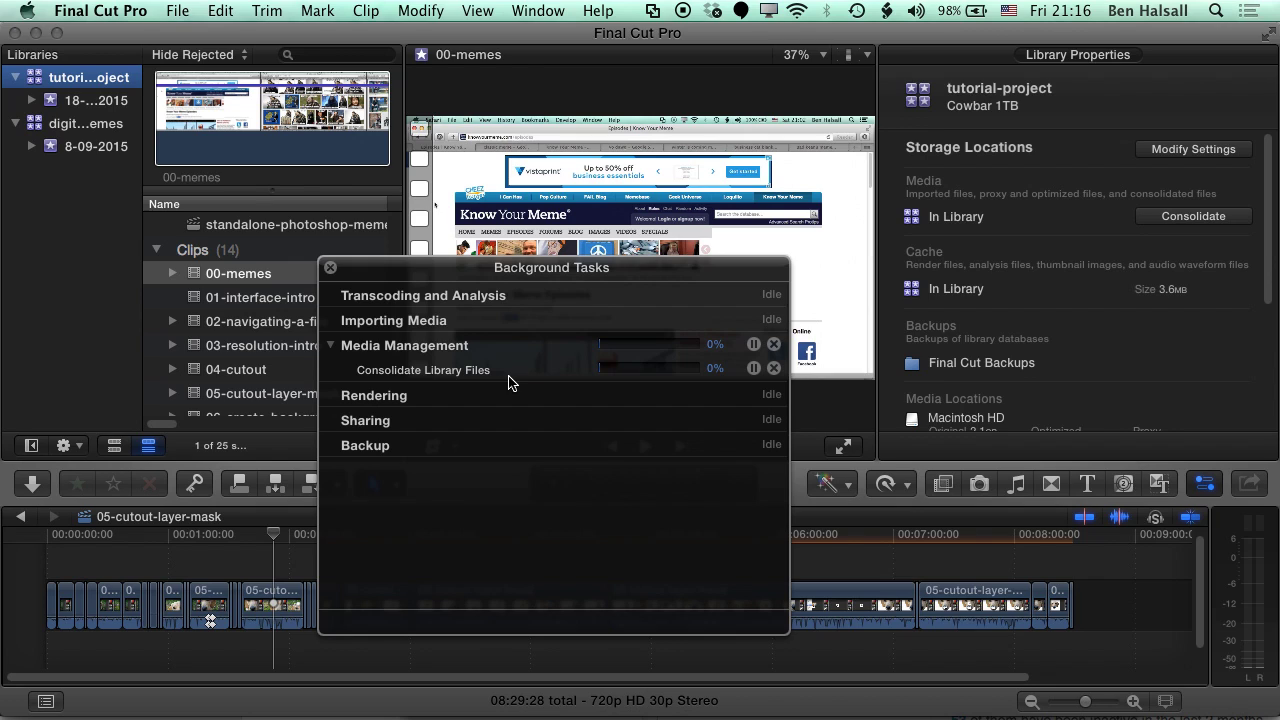
key("super+Tab")
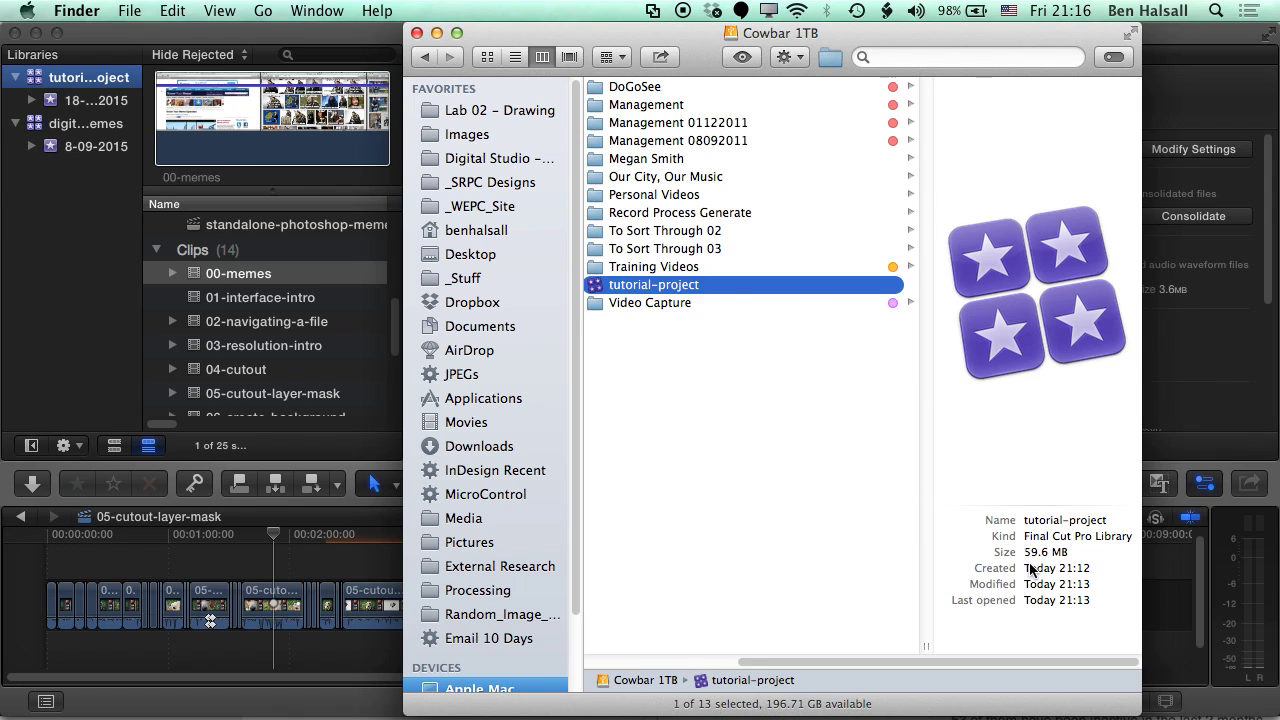
- Reselect tutorial-project in Finder to see it reach 2.15 GB, then close Background Tasks
left_click(640, 331)
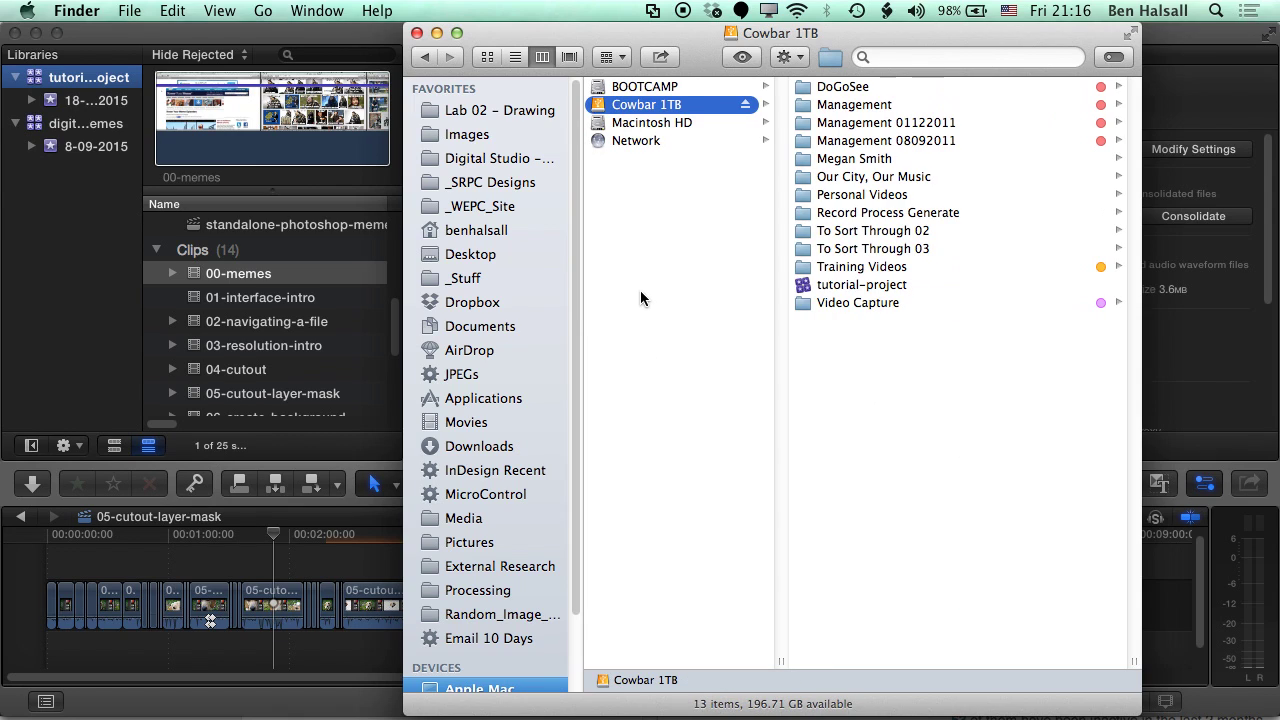
left_click(806, 287)
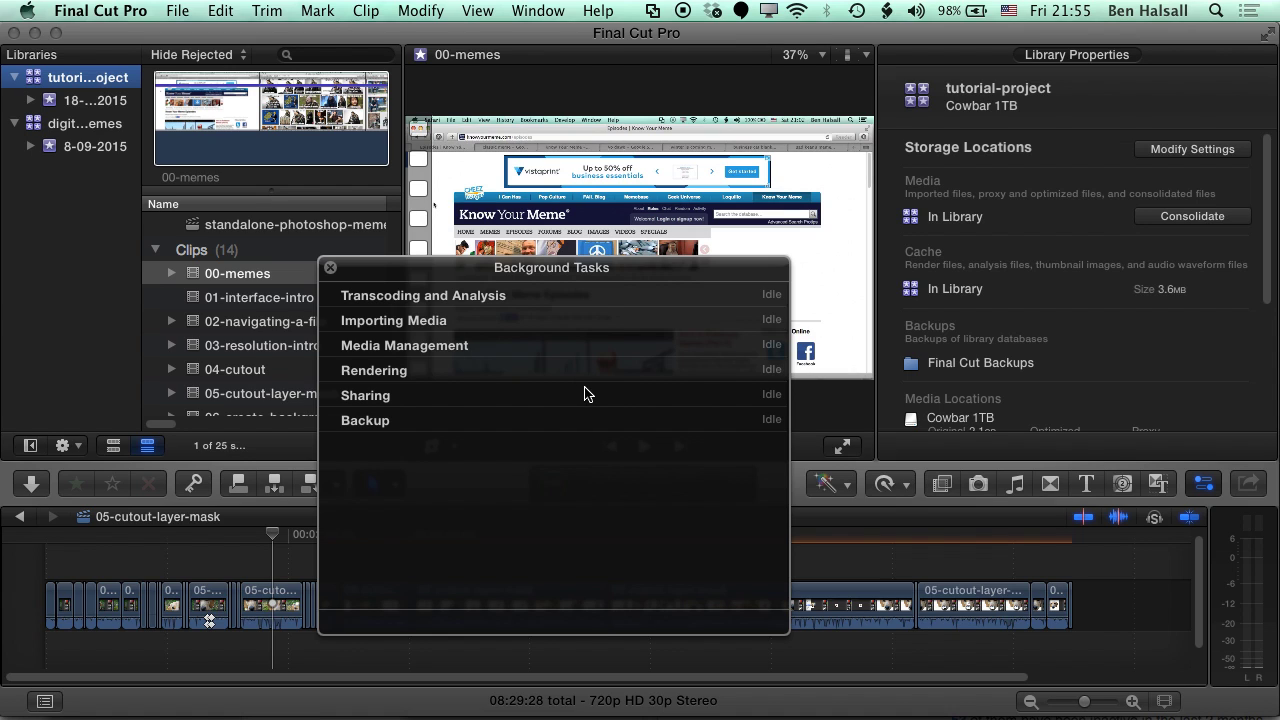
key("super+Tab")
left_click(386, 354)
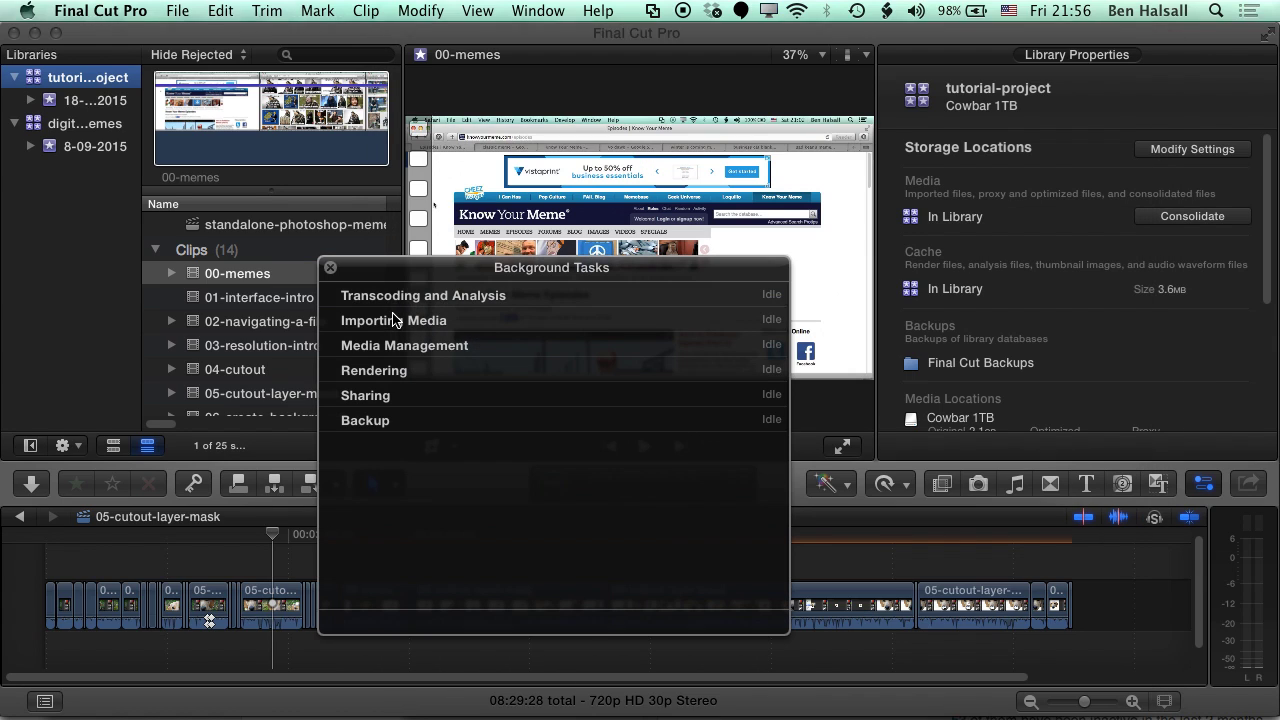
left_click(396, 320)
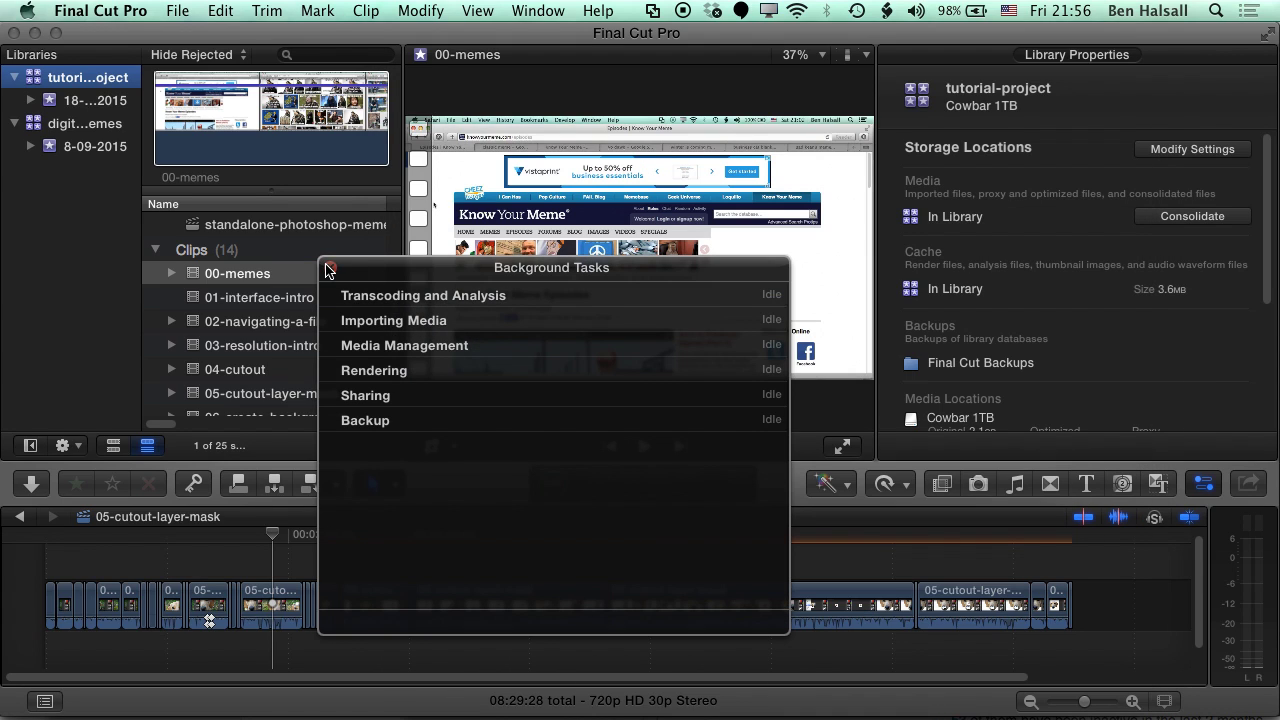
left_click(329, 268)
- Scroll the Browser through the 11 projects and 14 clips, then switch to Finder
scroll(395, 318, "up", 2)
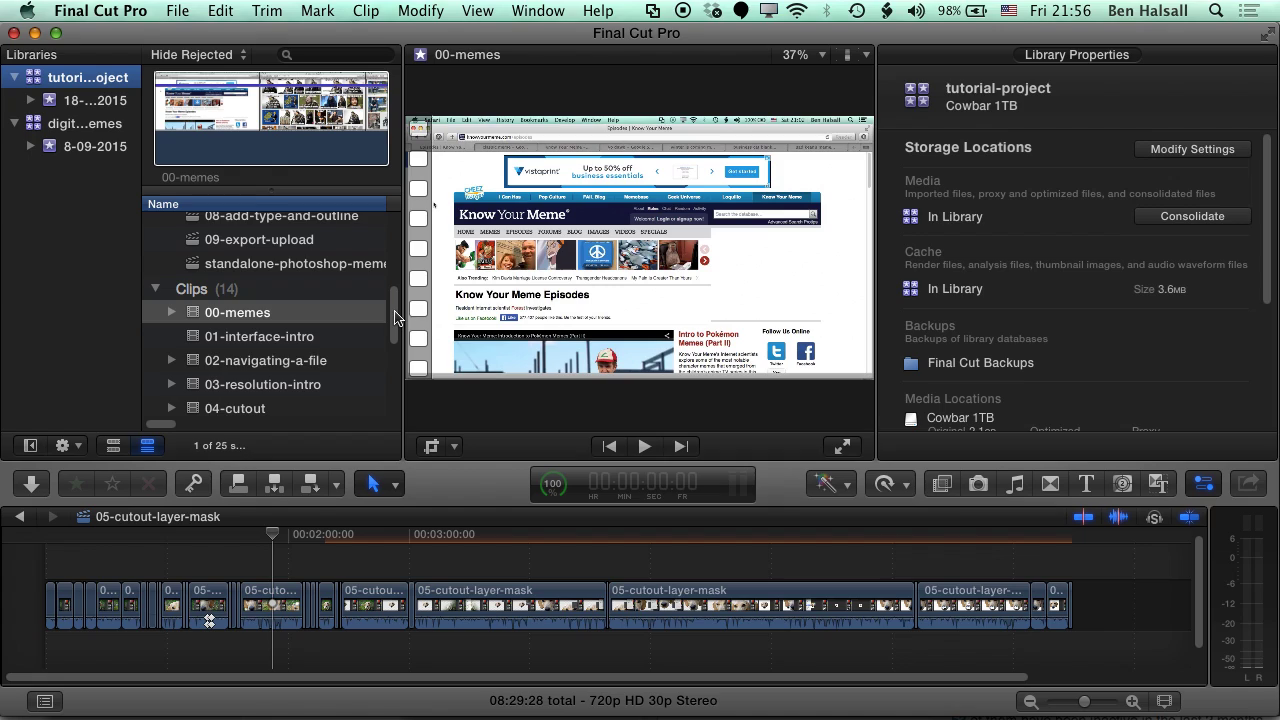
left_click_drag(395, 318, 388, 252)
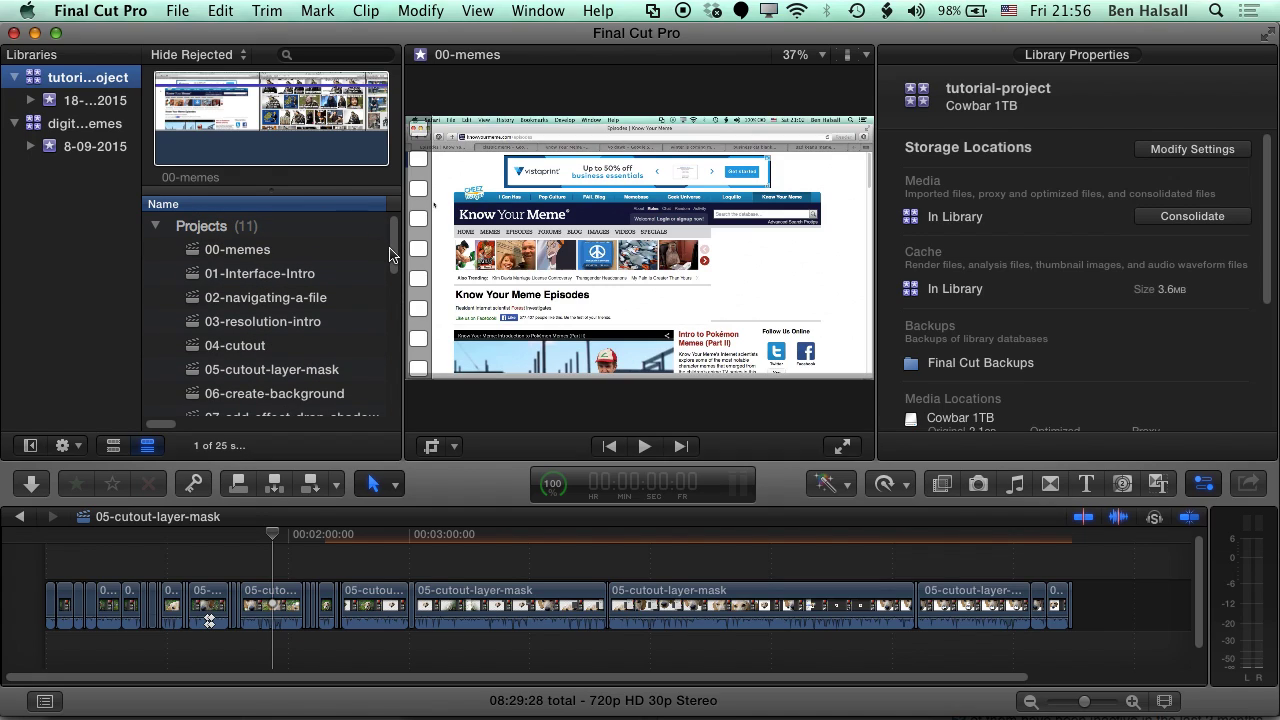
left_click_drag(391, 250, 388, 335)
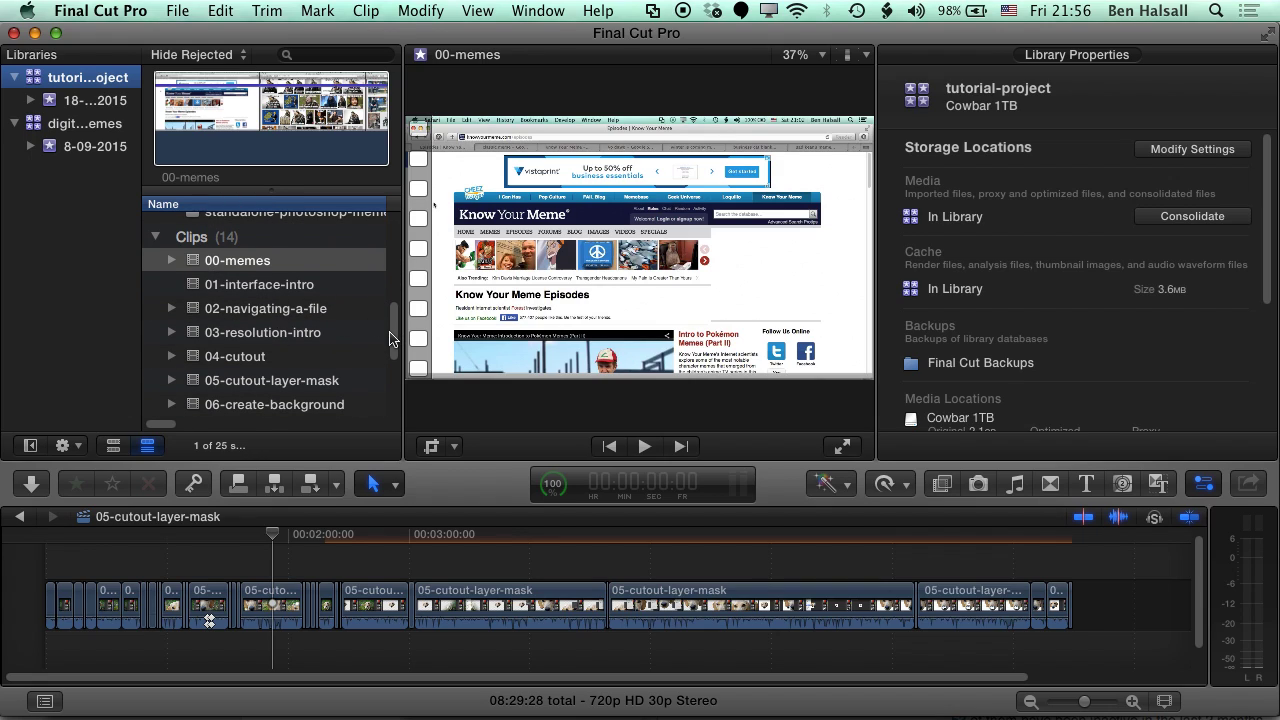
left_click_drag(391, 330, 391, 405)
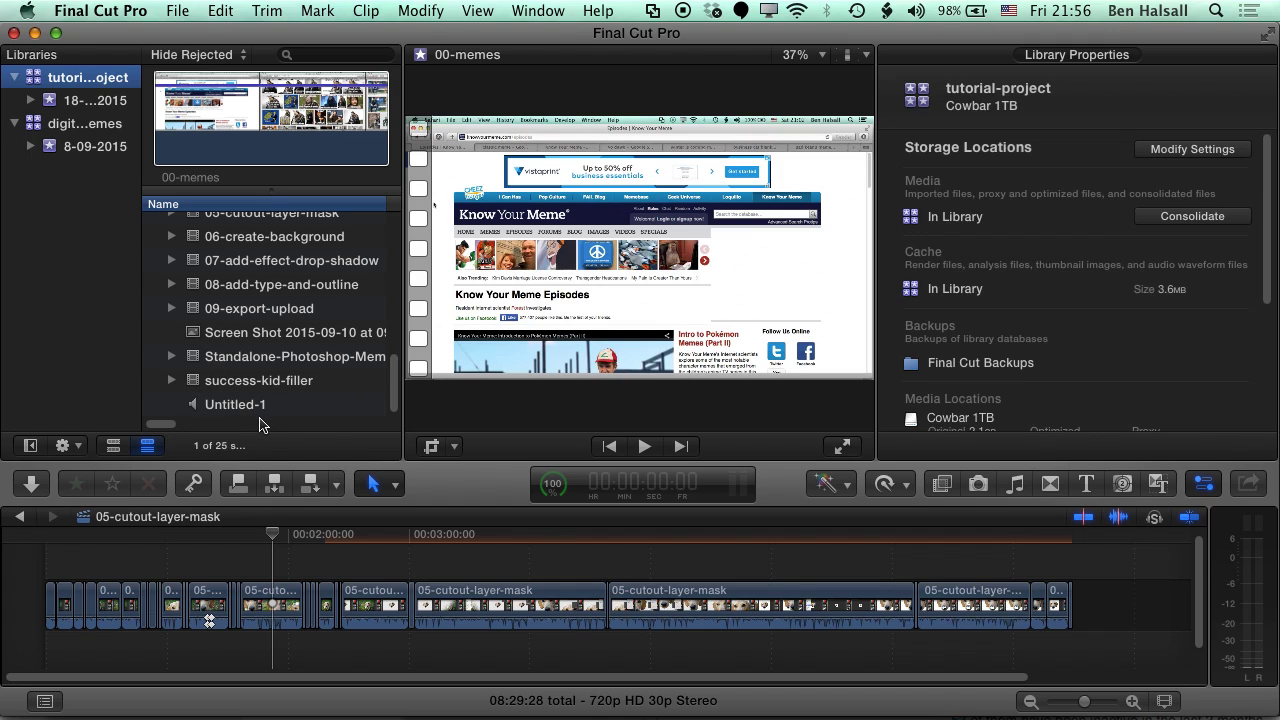
key("super+Tab")
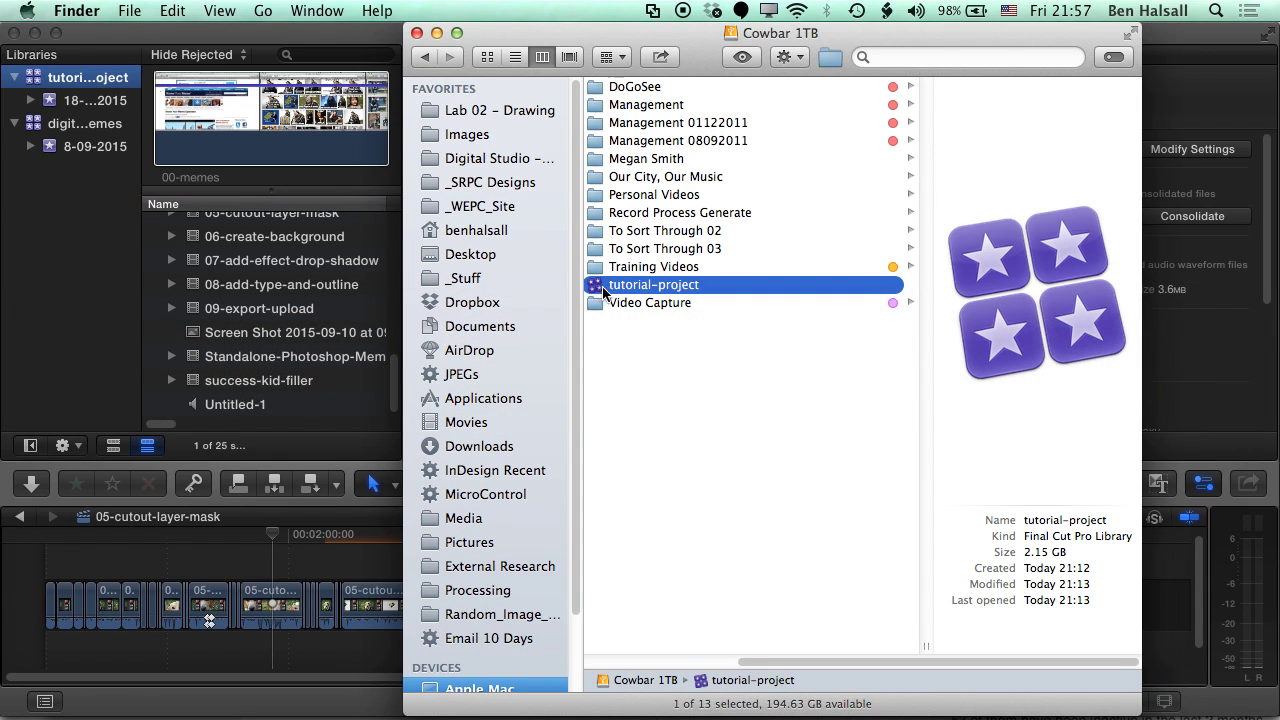
- Open tutorial-project's package contents at 18-09-2015 > Original Media to view its 14 files
right_click(606, 290)
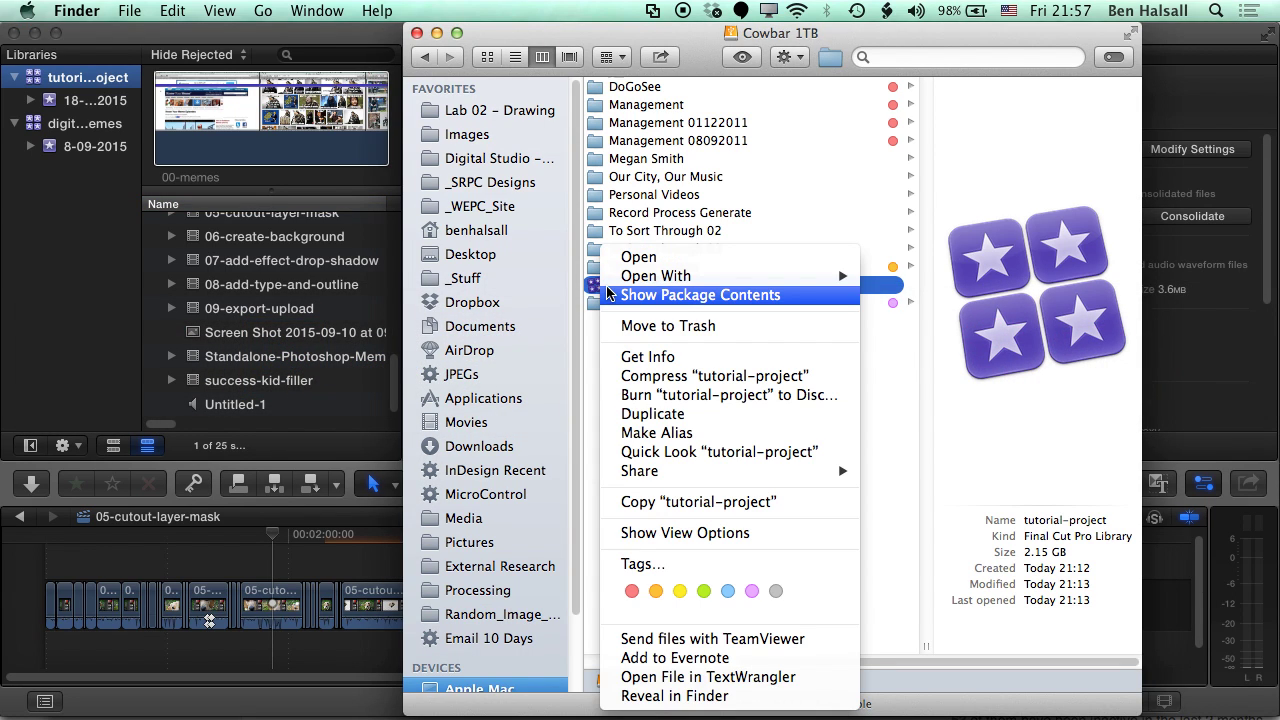
left_click(660, 297)
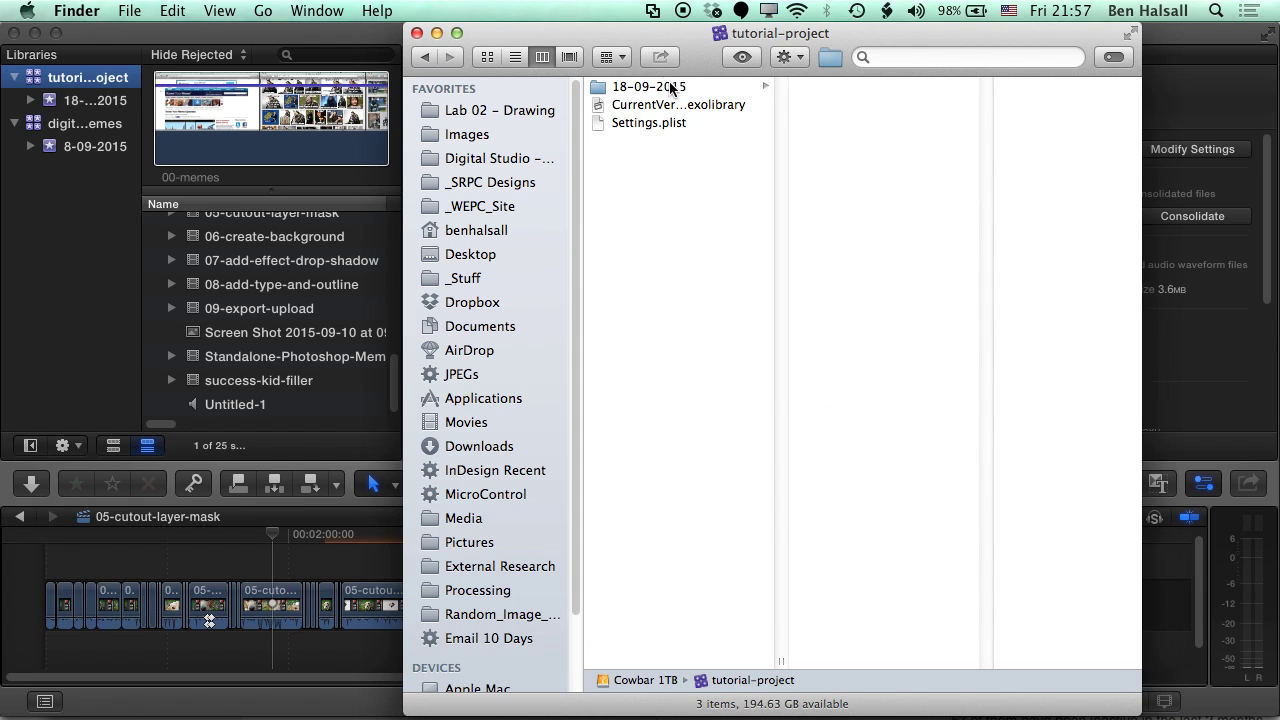
left_click(648, 88)
left_click_drag(921, 38, 753, 38)
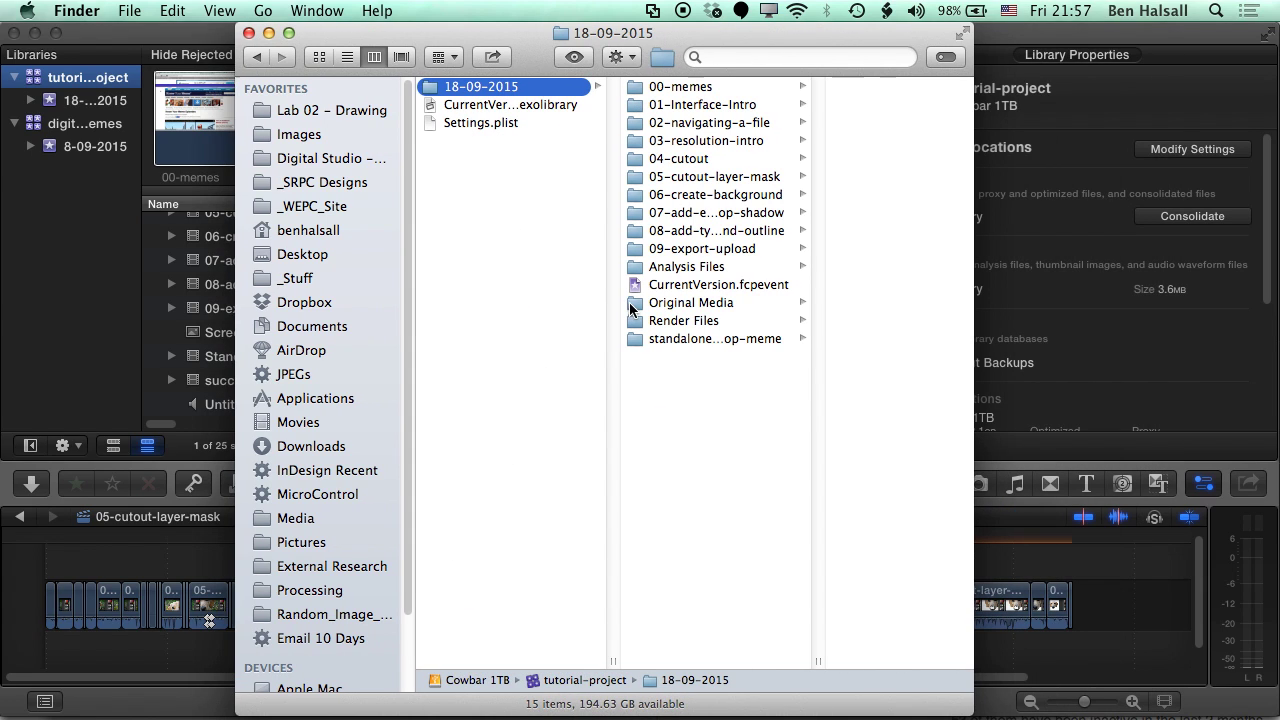
left_click(633, 305)
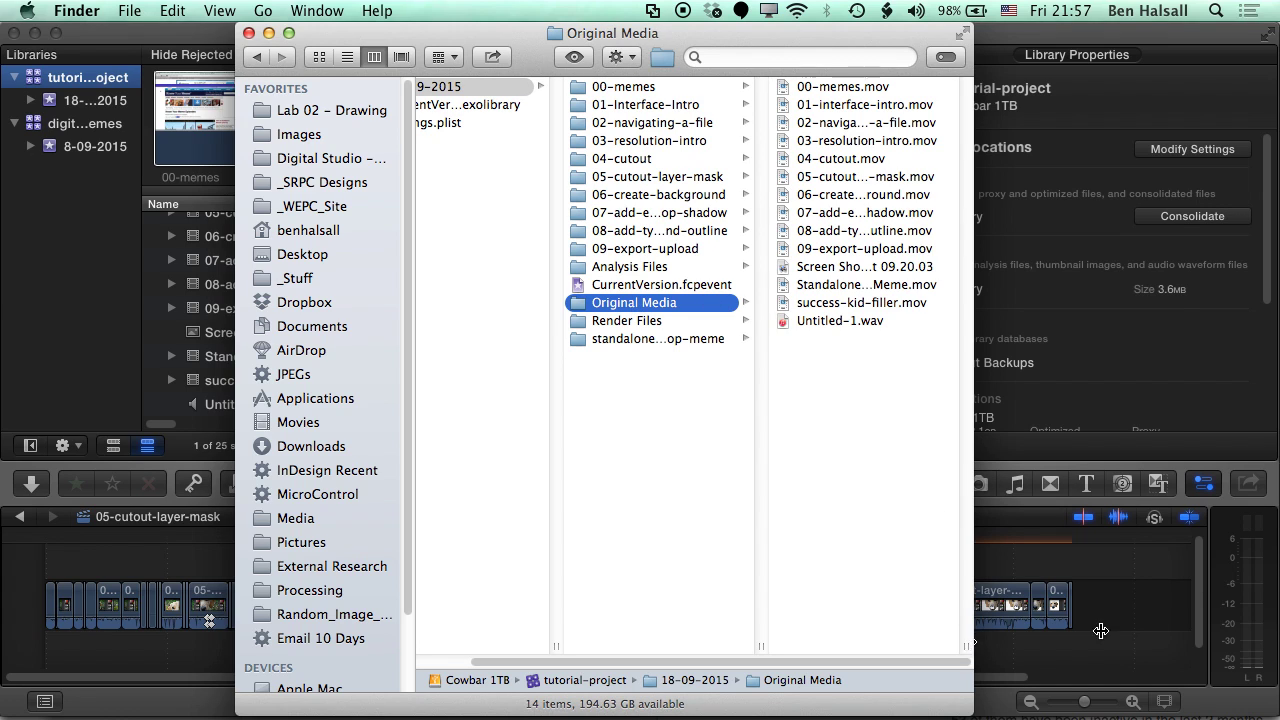
left_click_drag(975, 637, 1258, 637)
left_click_drag(747, 32, 876, 32)
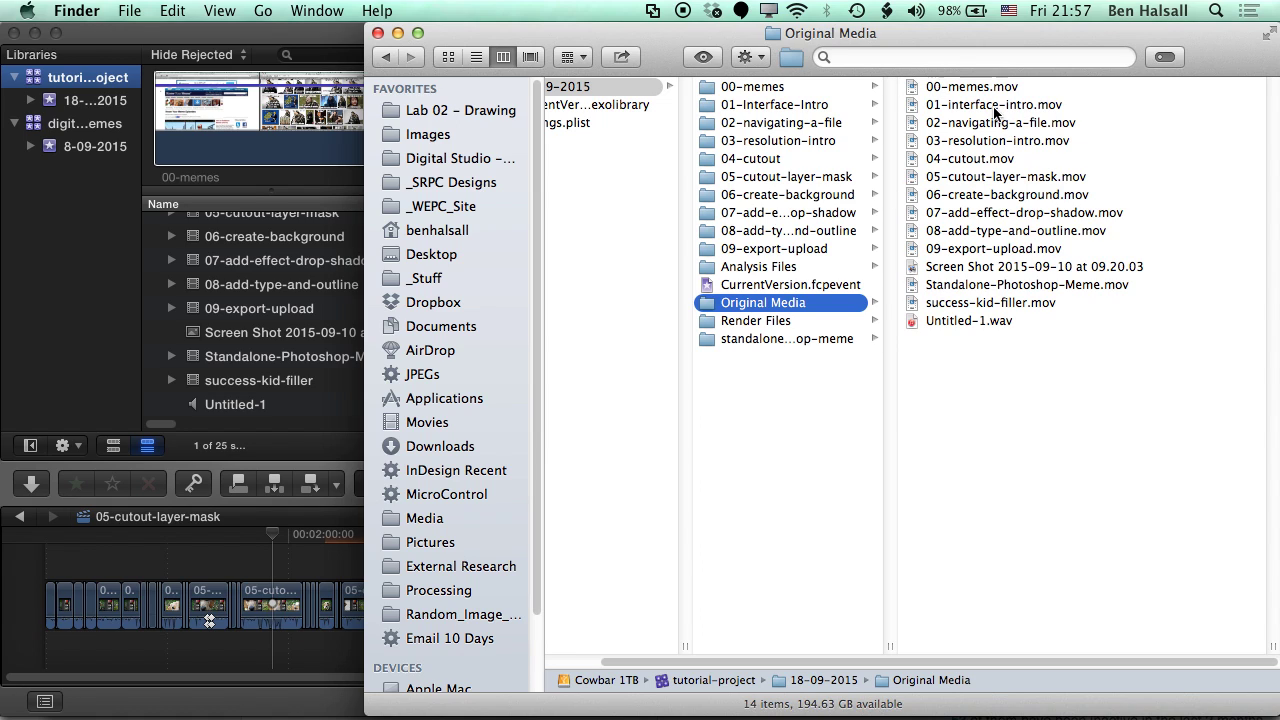
- Select the 14 clips from 00-memes to Untitled-1 and compare them against the 14 files in Finder
left_click(94, 300)
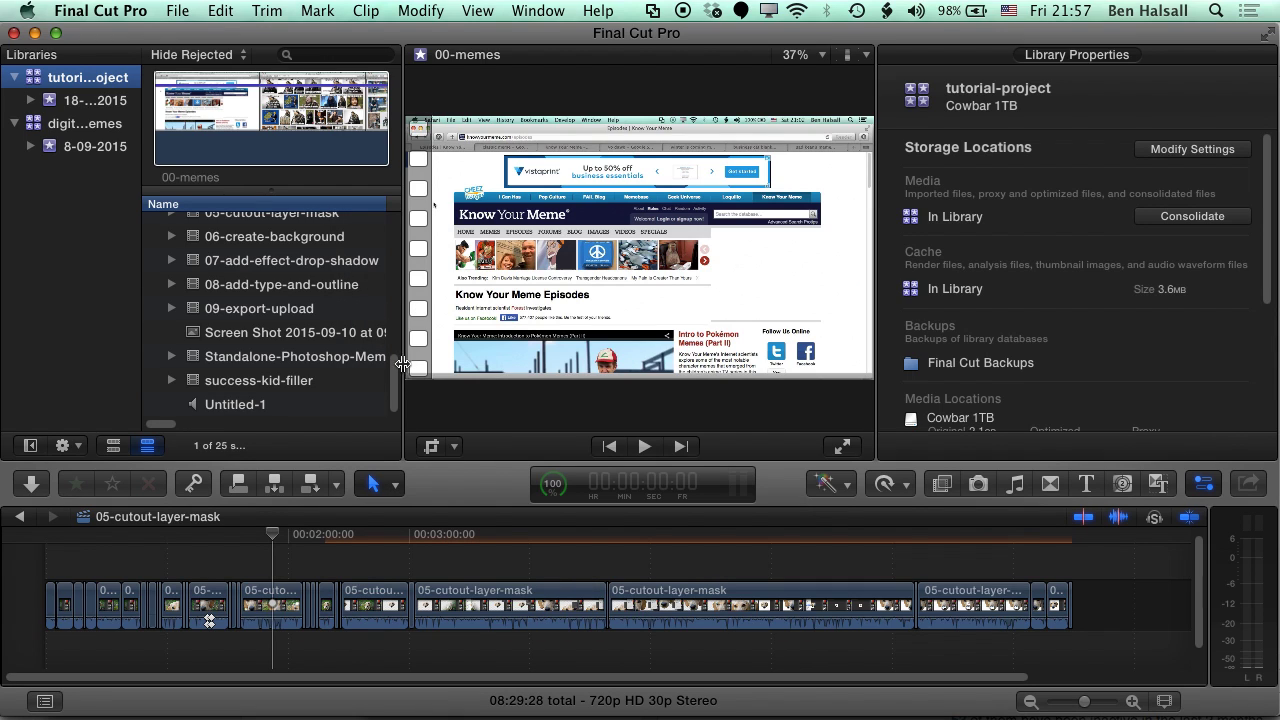
left_click_drag(397, 384, 396, 338)
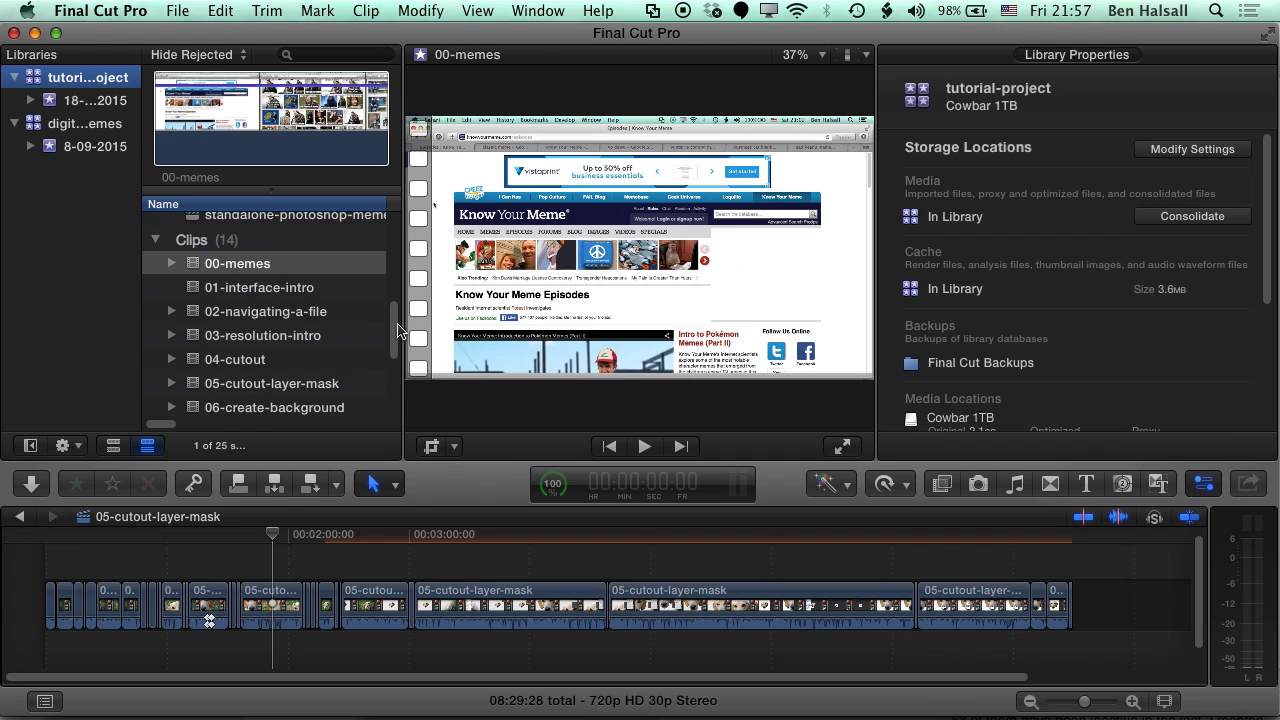
scroll(230, 380, "down", 5)
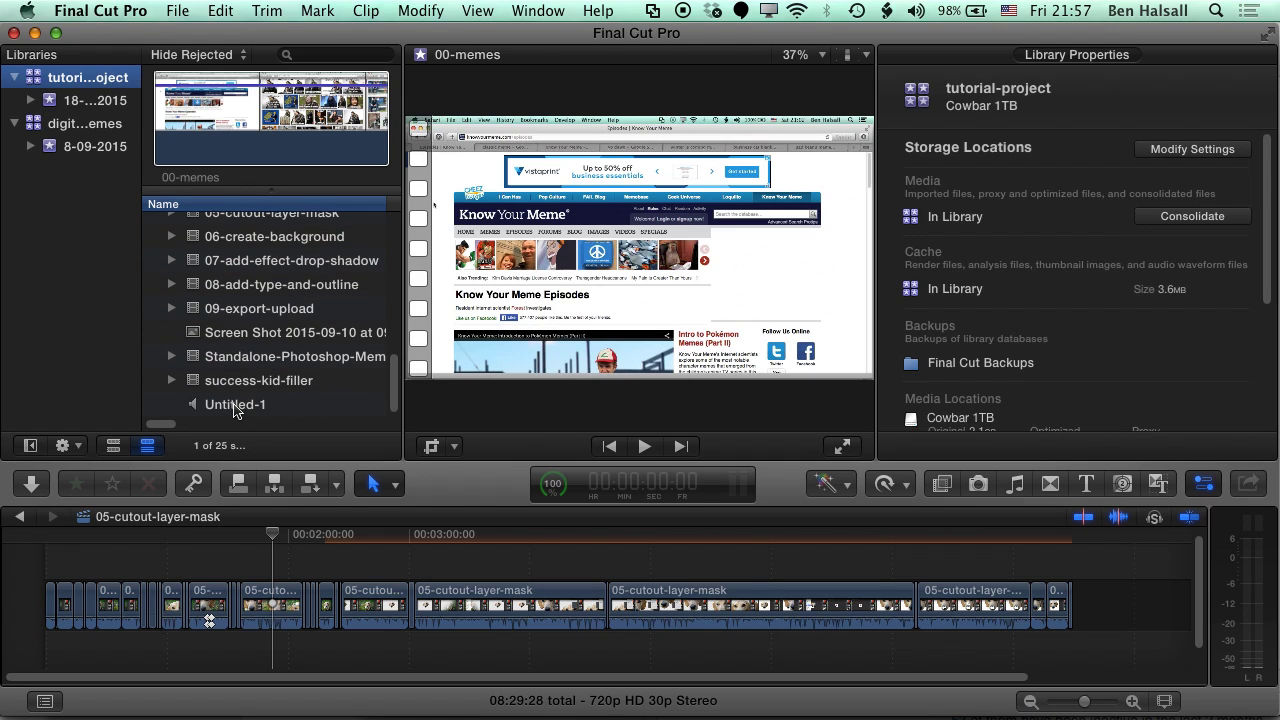
left_click(236, 405, "shift")
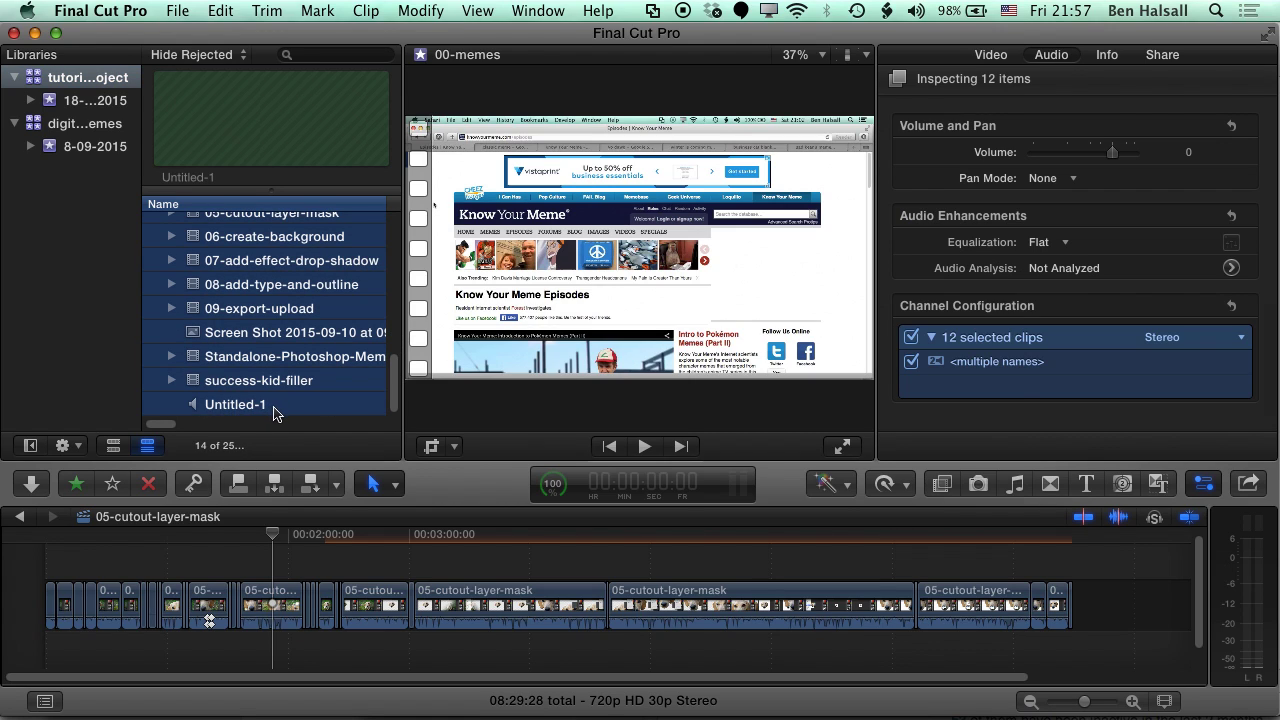
key("super+Tab")
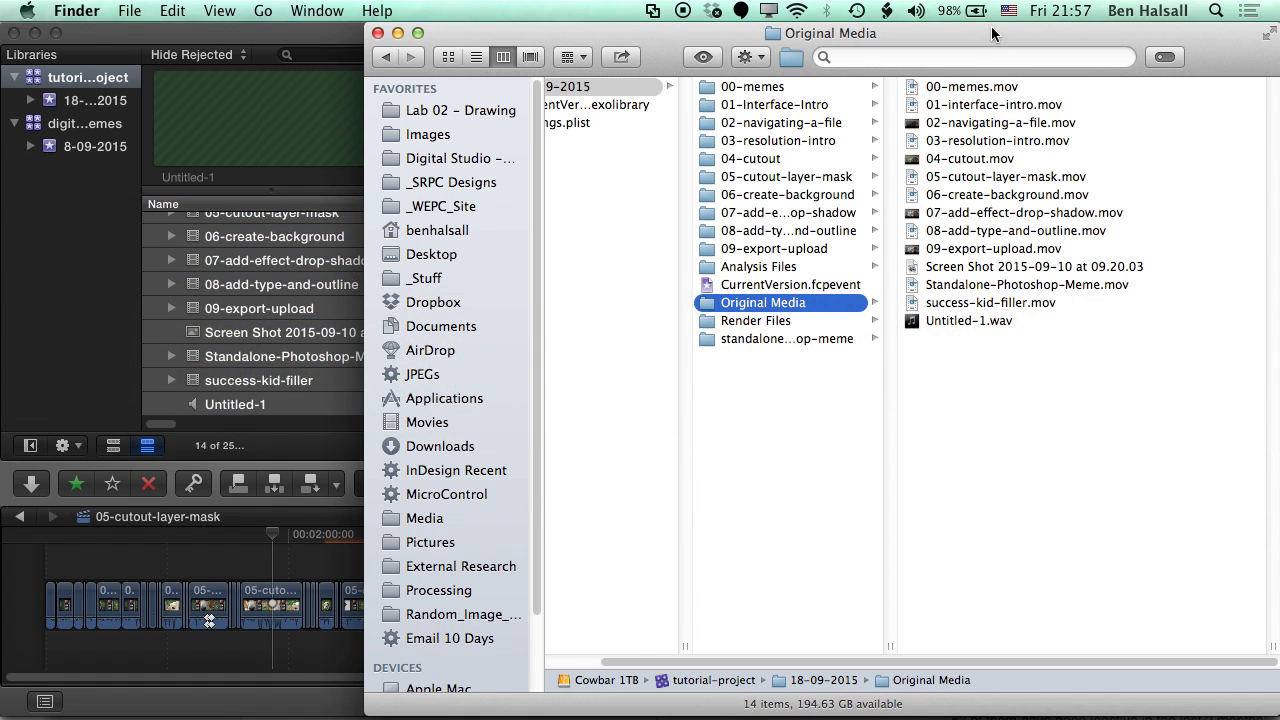
left_click_drag(995, 34, 880, 34)
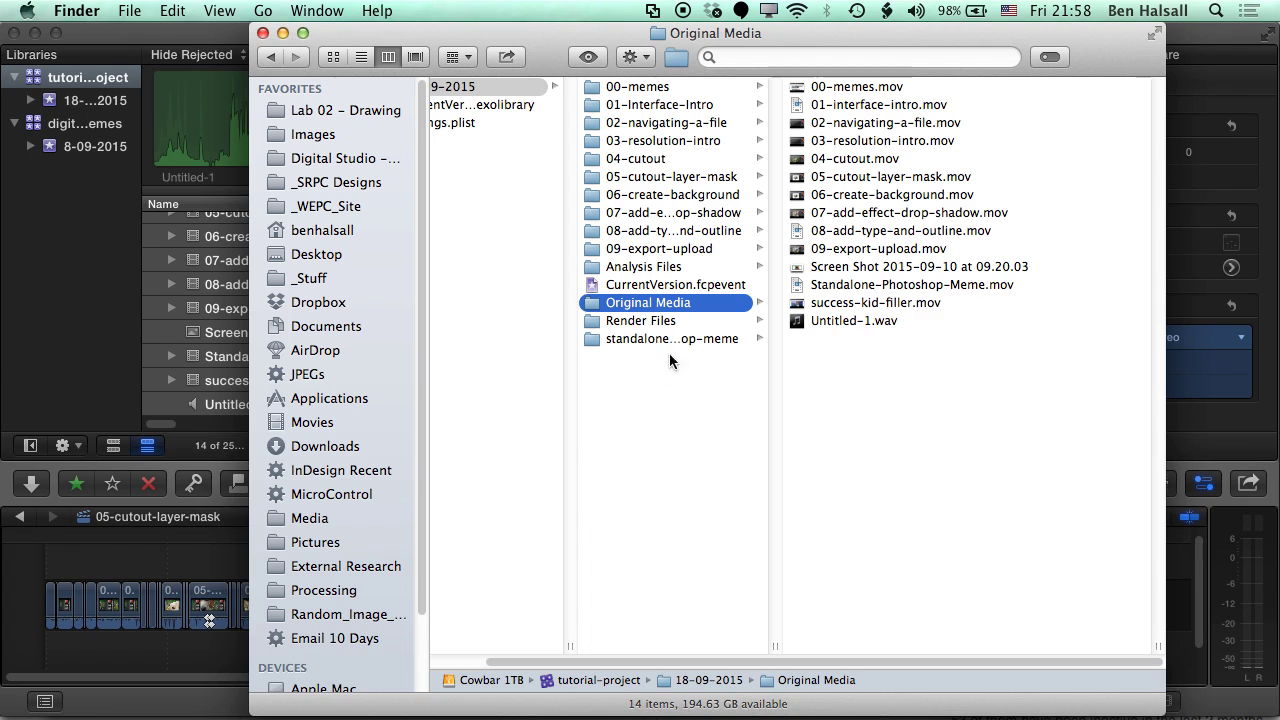
- Close the tutorial-project library, then bring Finder forward to eject Cowbar 1TB
left_click(212, 42)
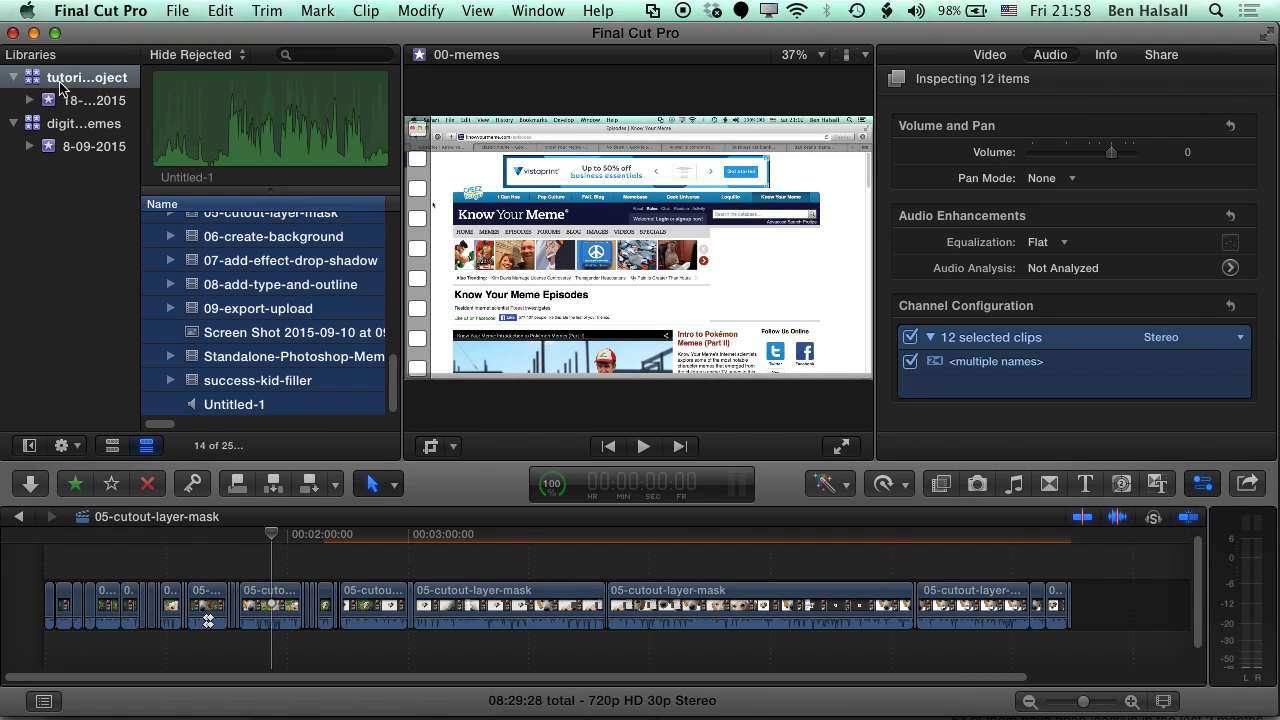
right_click(52, 80)
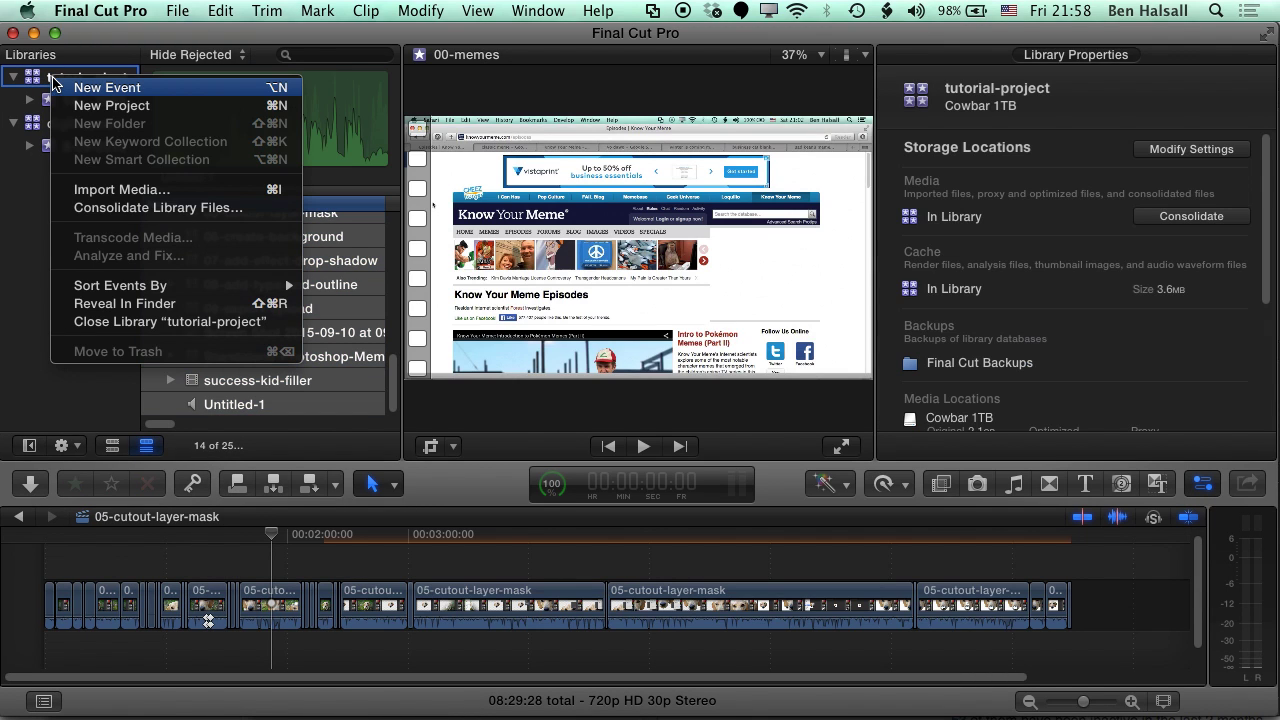
left_click(88, 321)
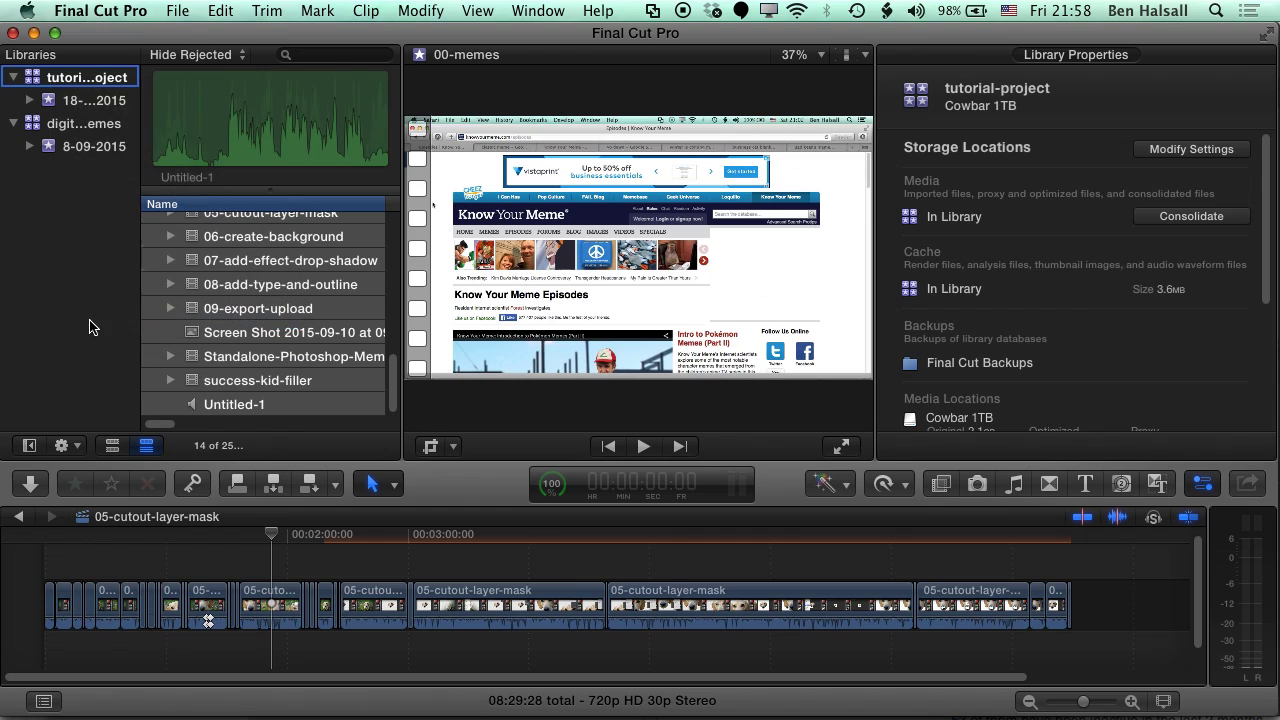
key("super+Tab")
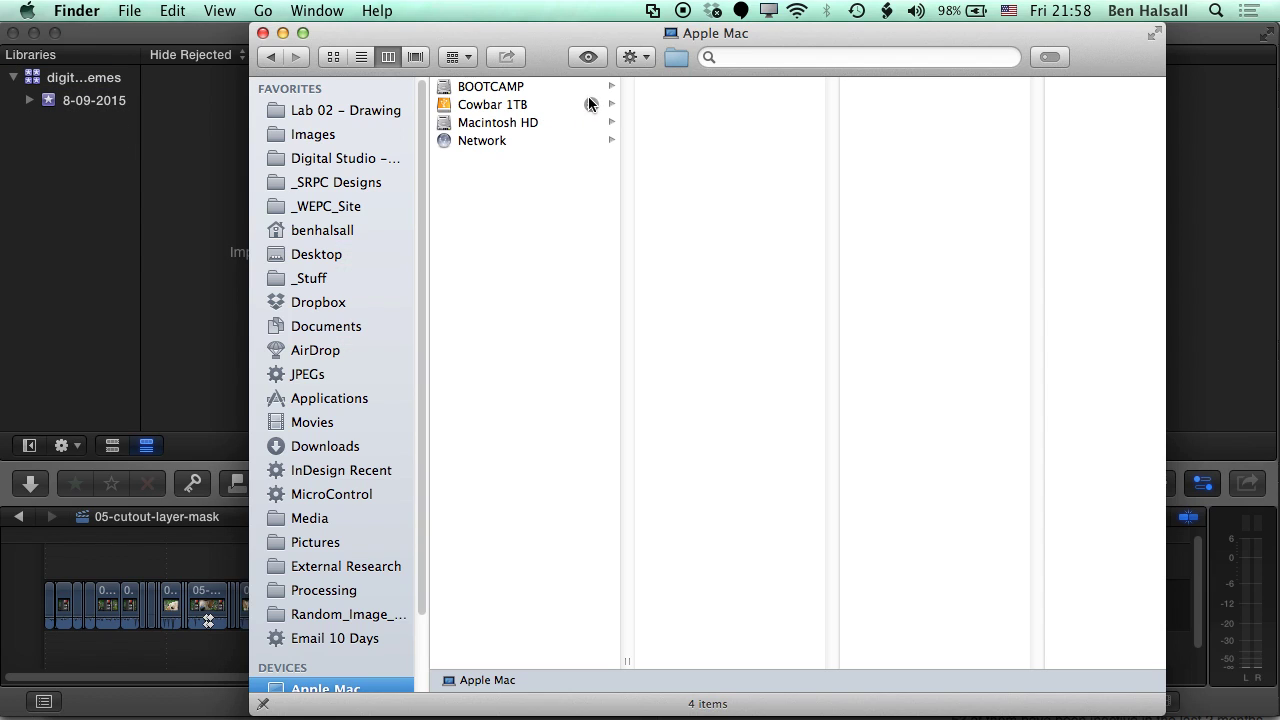